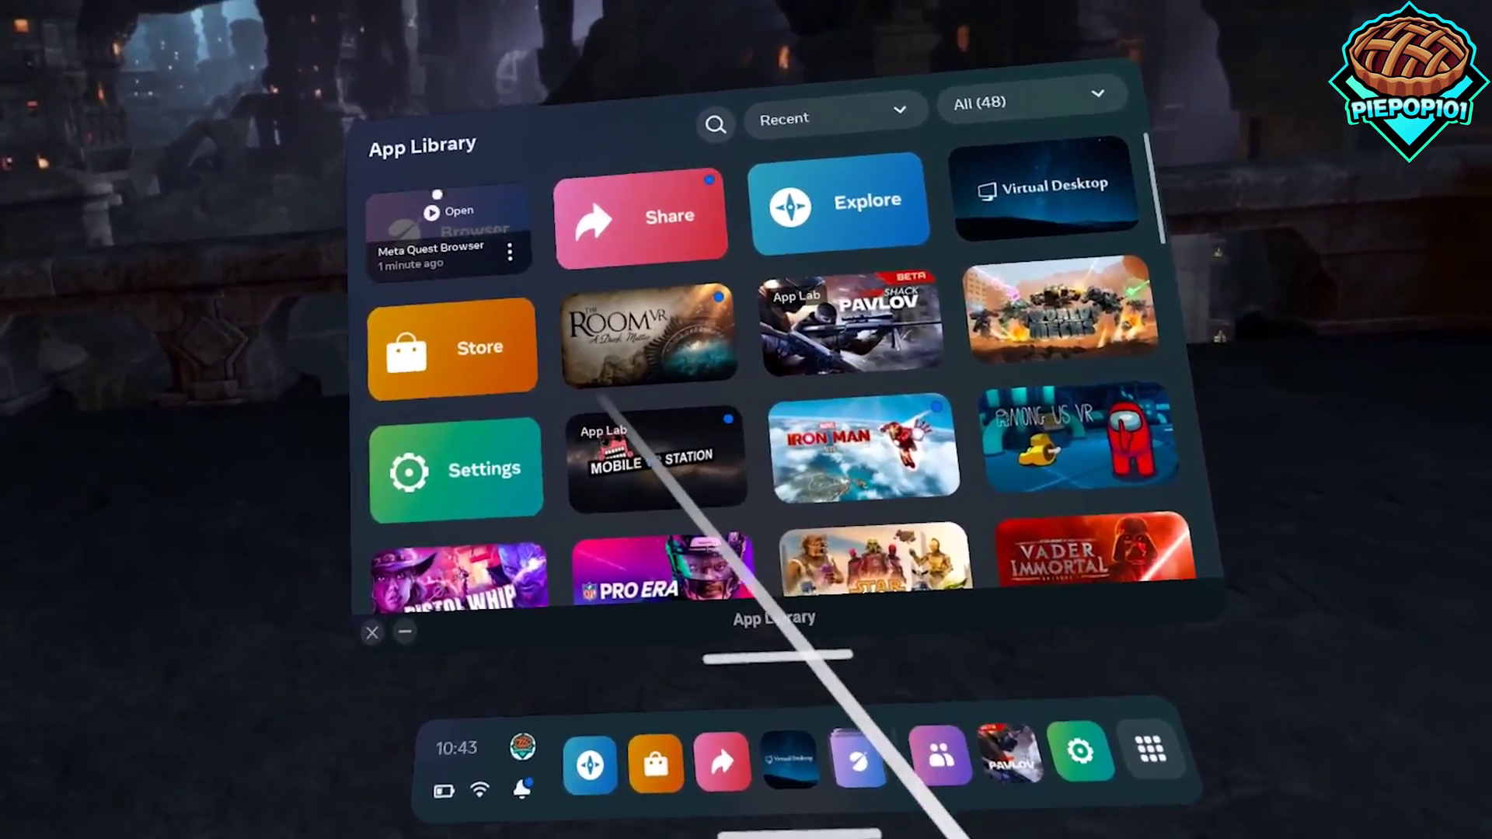
- Open Meta Quest Browser and search the web for 'cx file explorer'
left_click(851, 786)
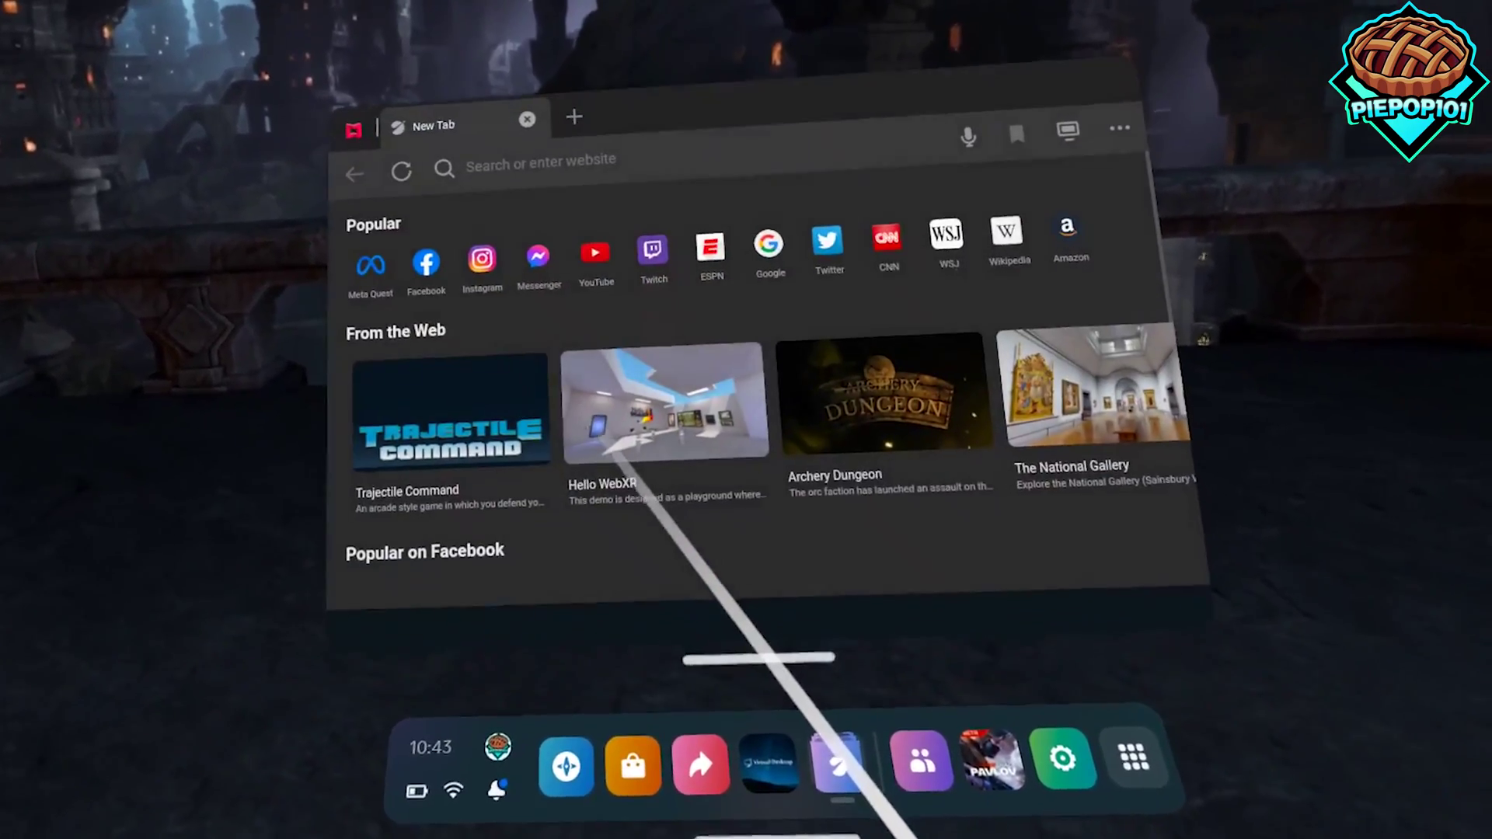
left_click(610, 171)
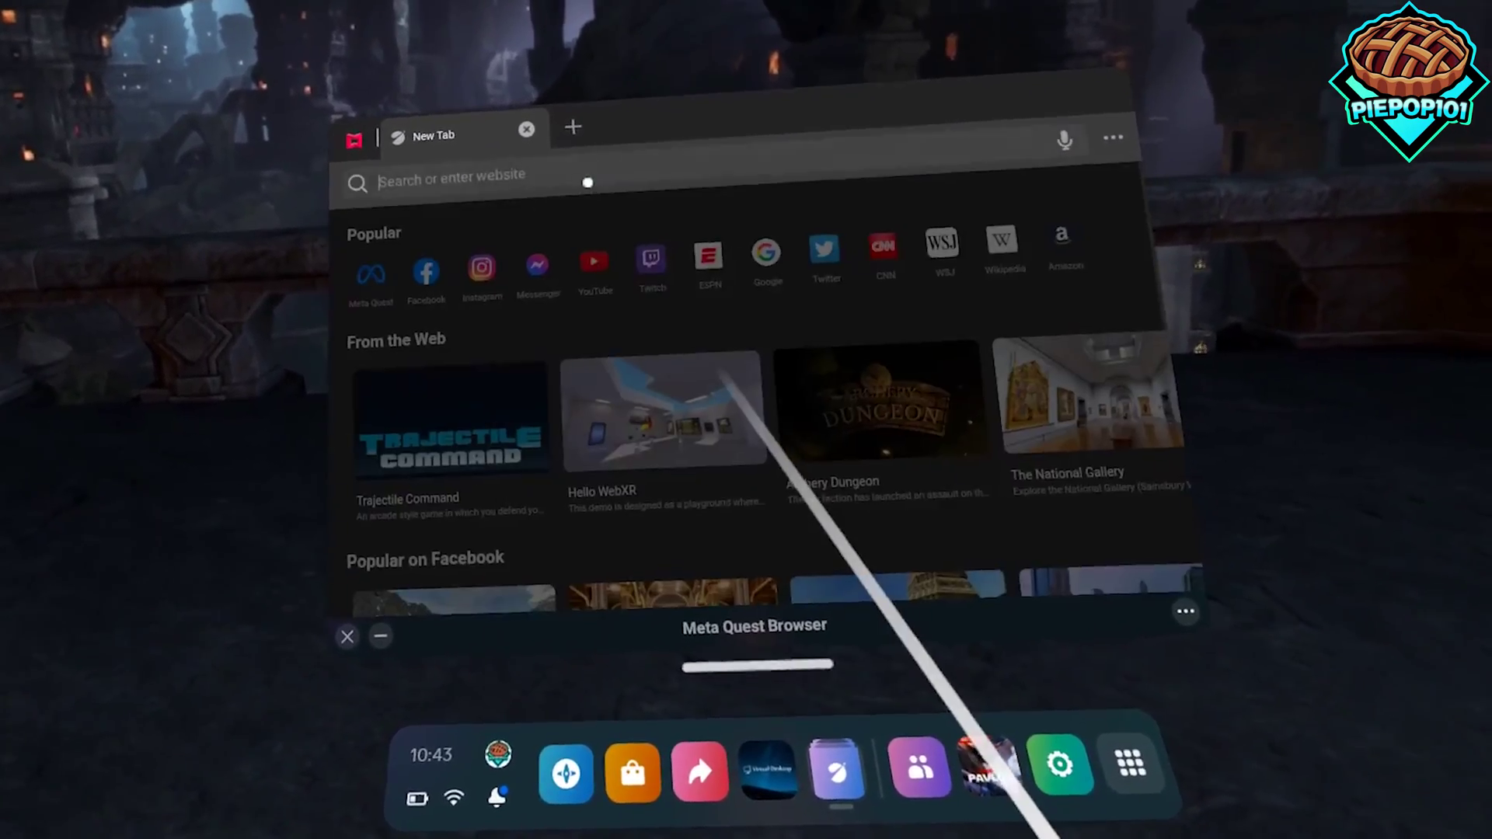
type("cx f")
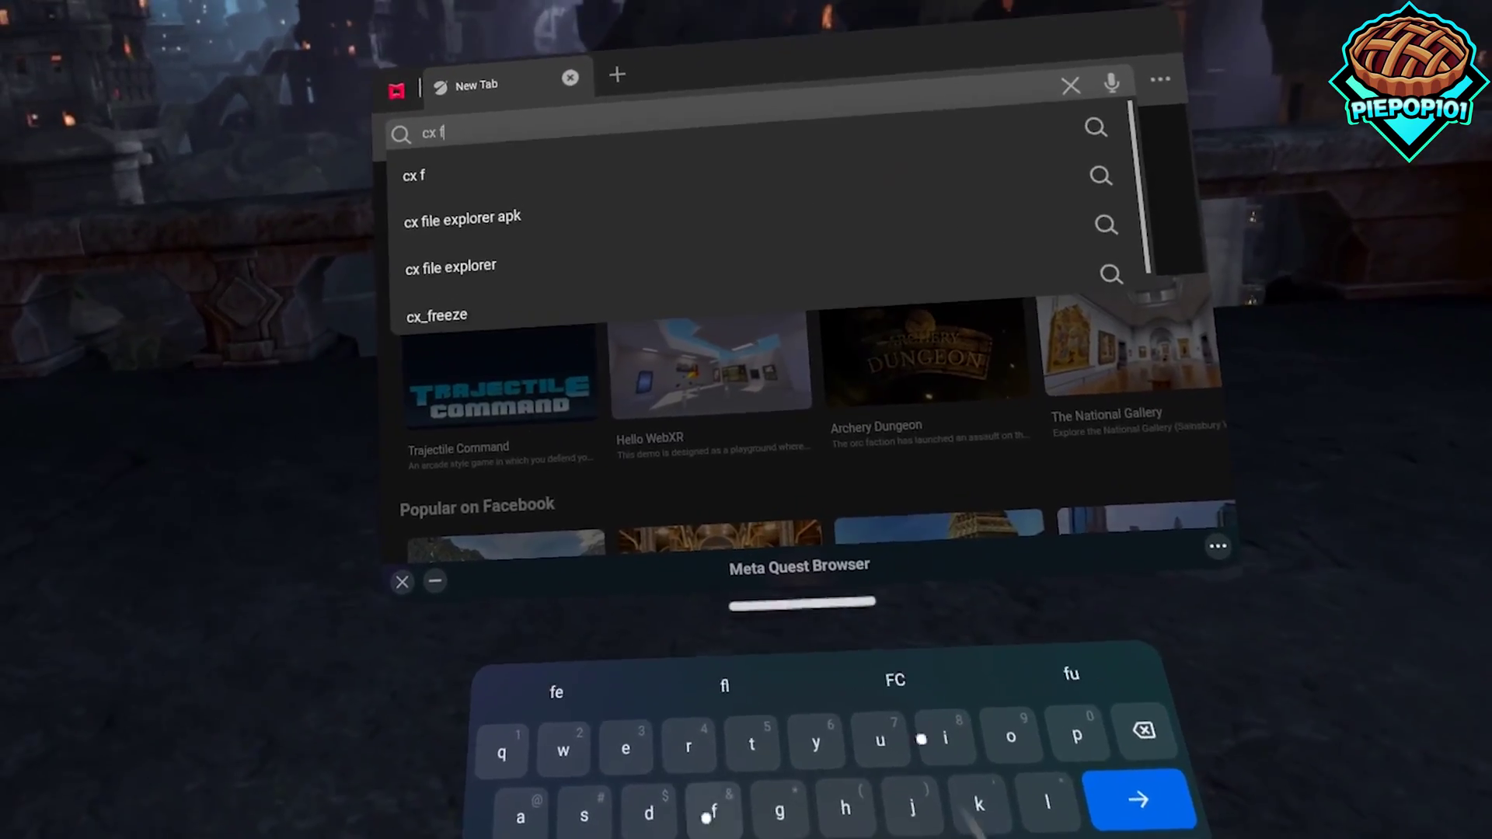
left_click(490, 283)
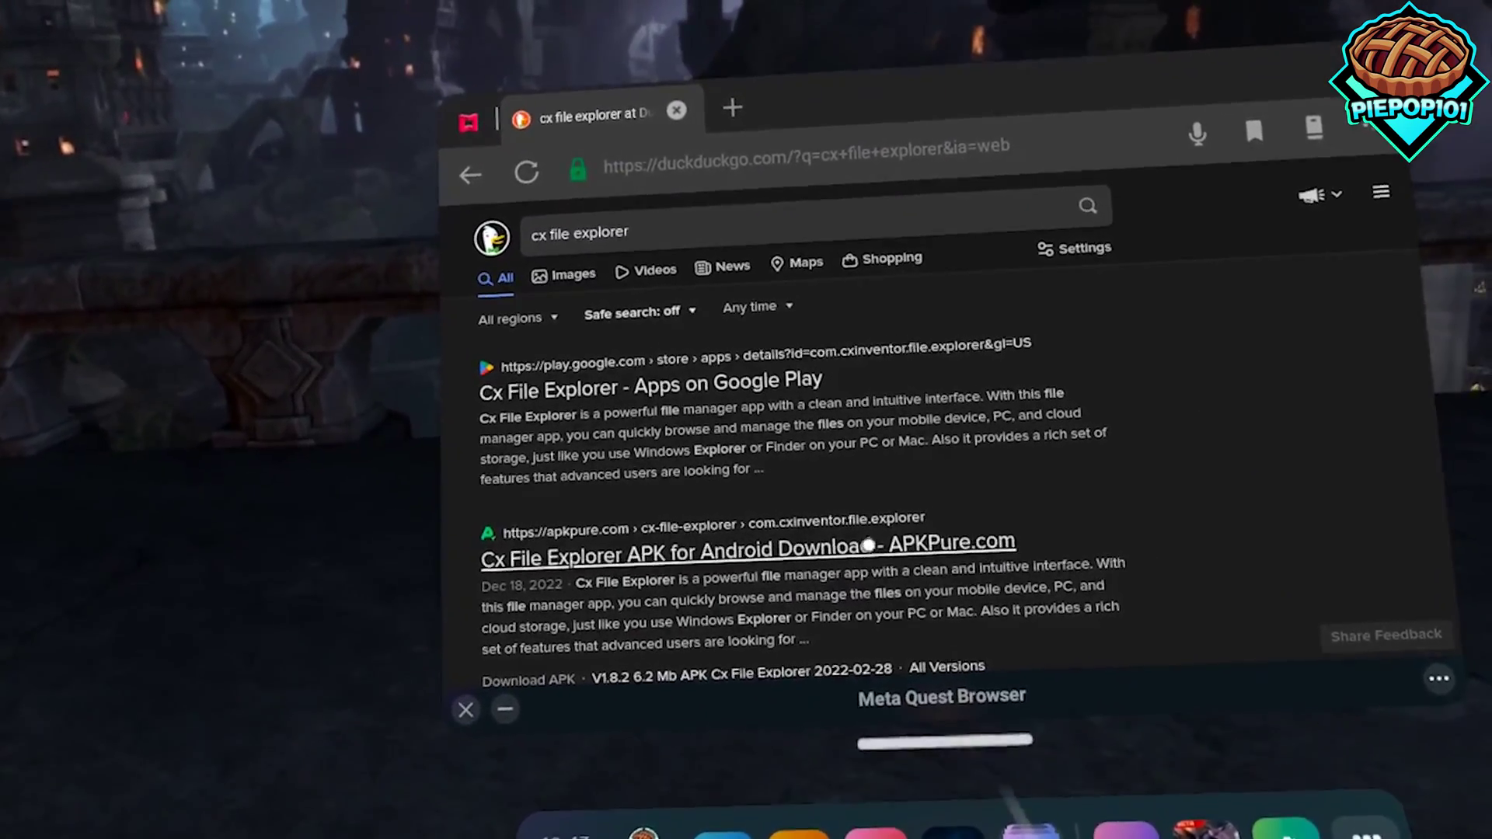
- Start downloading the Cx File Explorer 1.9.6 APK (7.1 MB) from APKPure, closing the ad pop-up
left_click(878, 544)
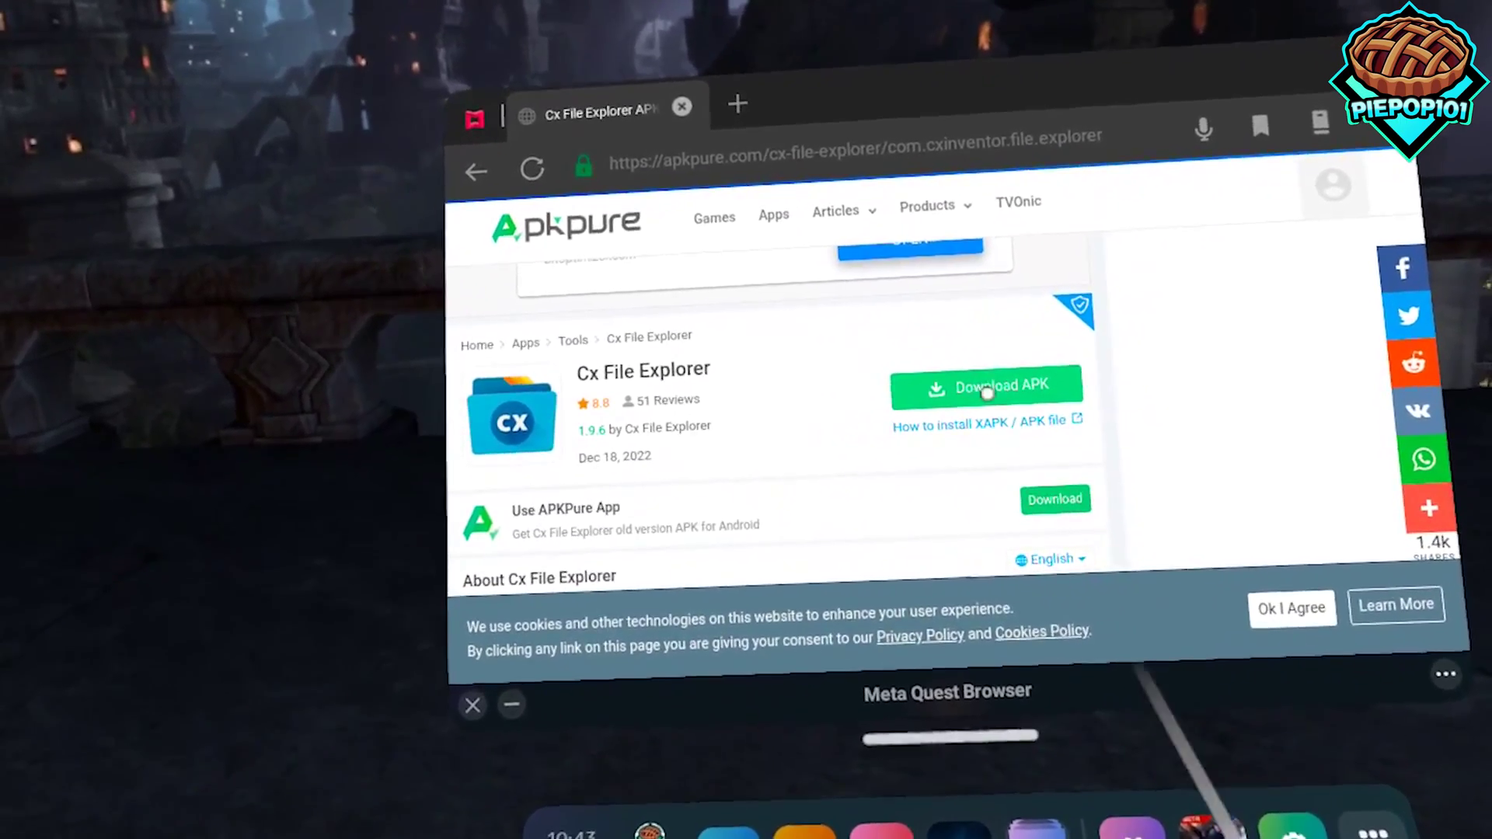
left_click(985, 392)
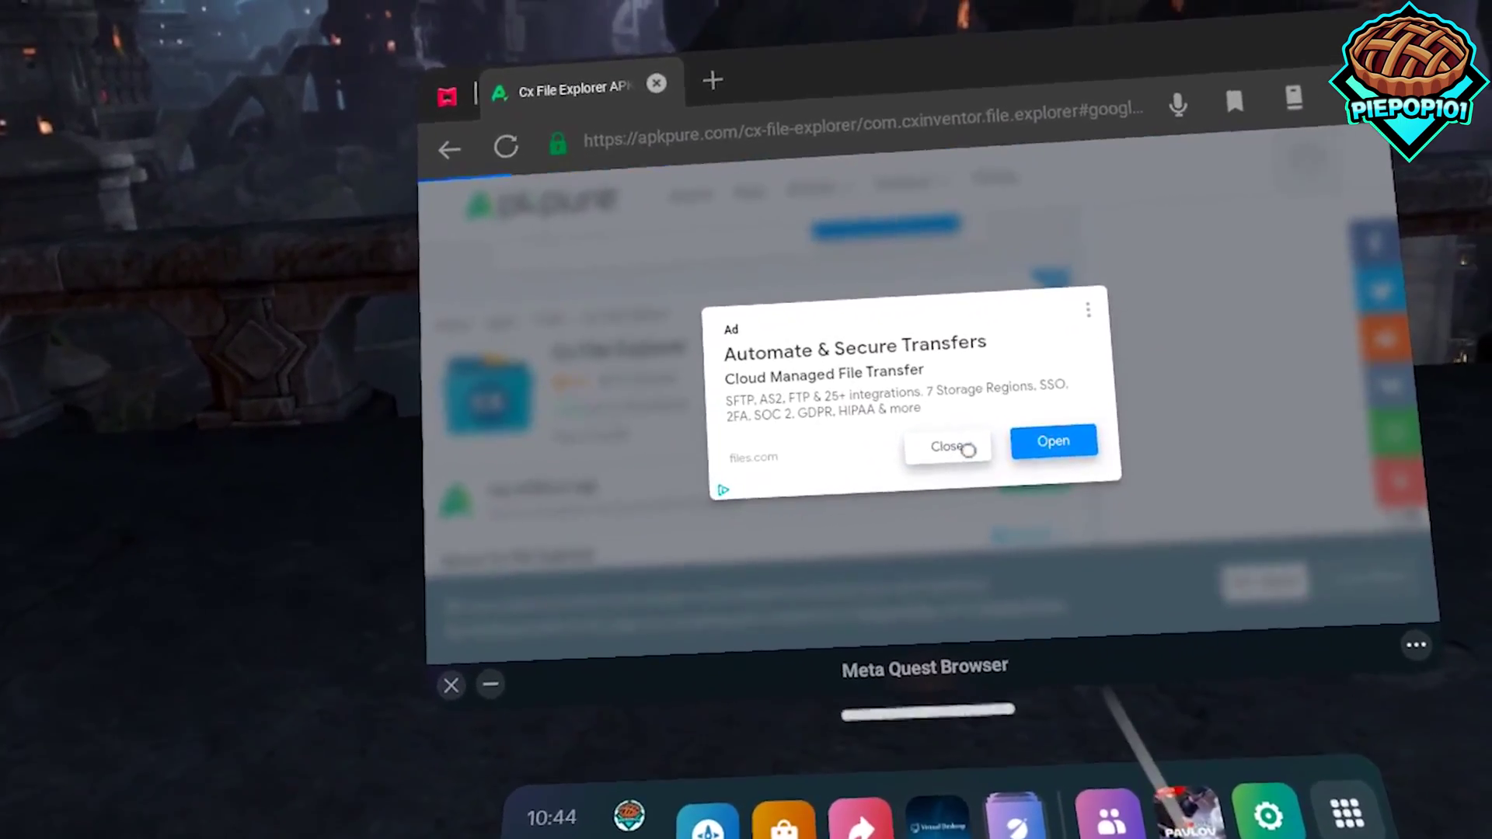
left_click(965, 463)
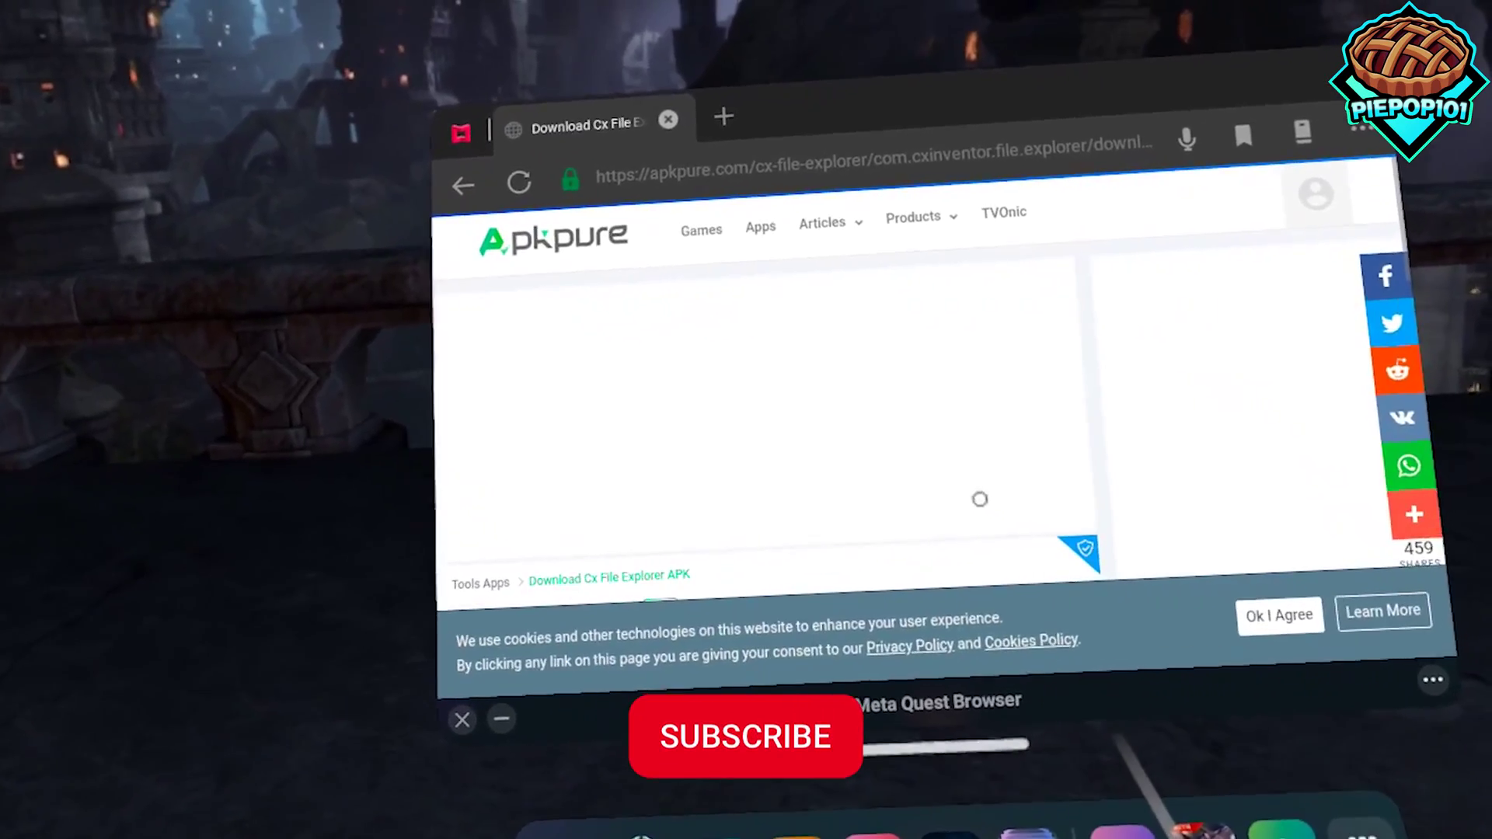
scroll(979, 493, "down", 3)
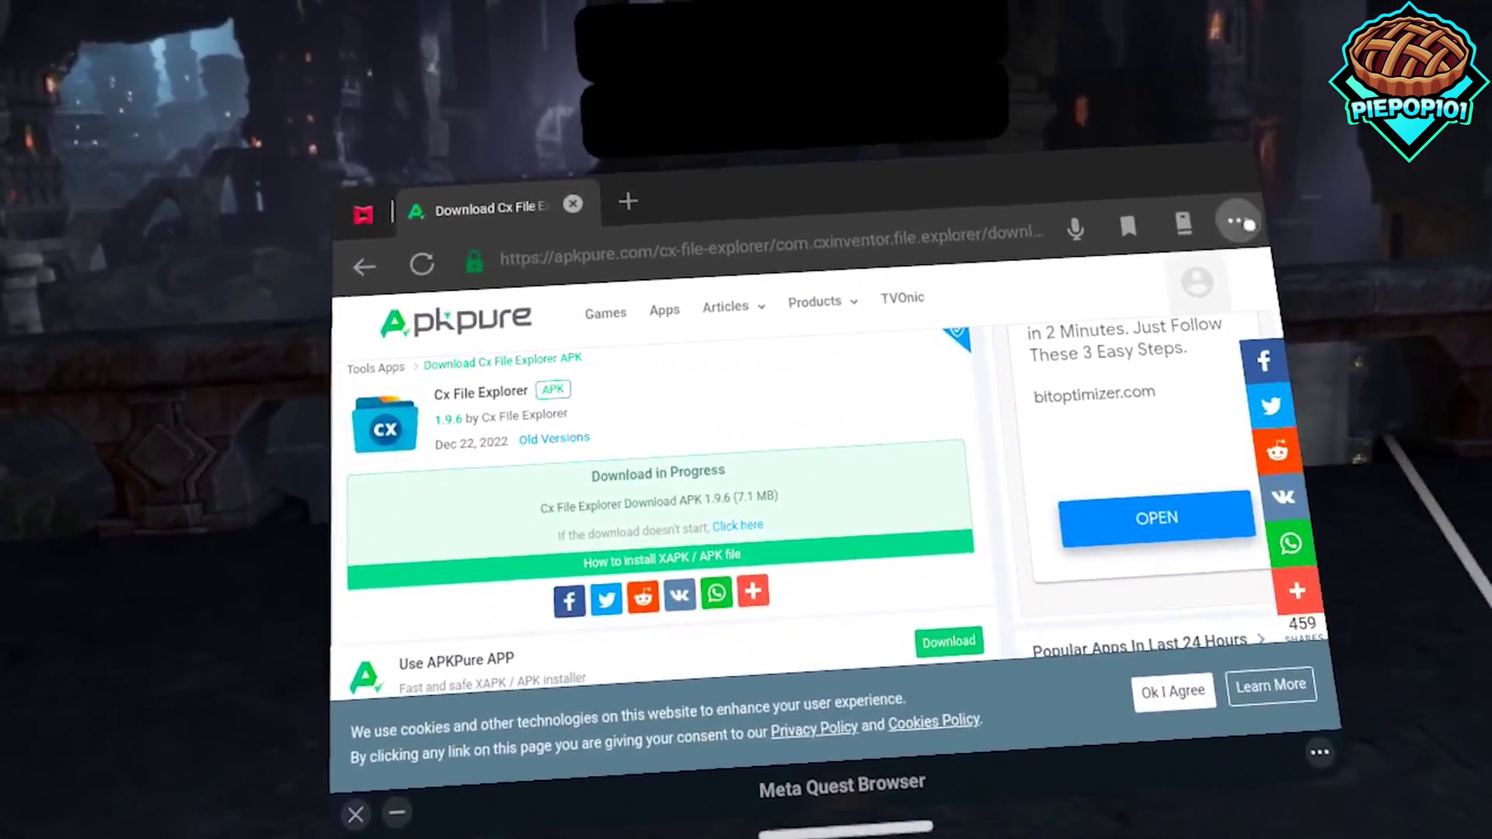
- Confirm the Cx File Explorer download in the browser, then filter App Library to Unknown Sources
left_click(1245, 223)
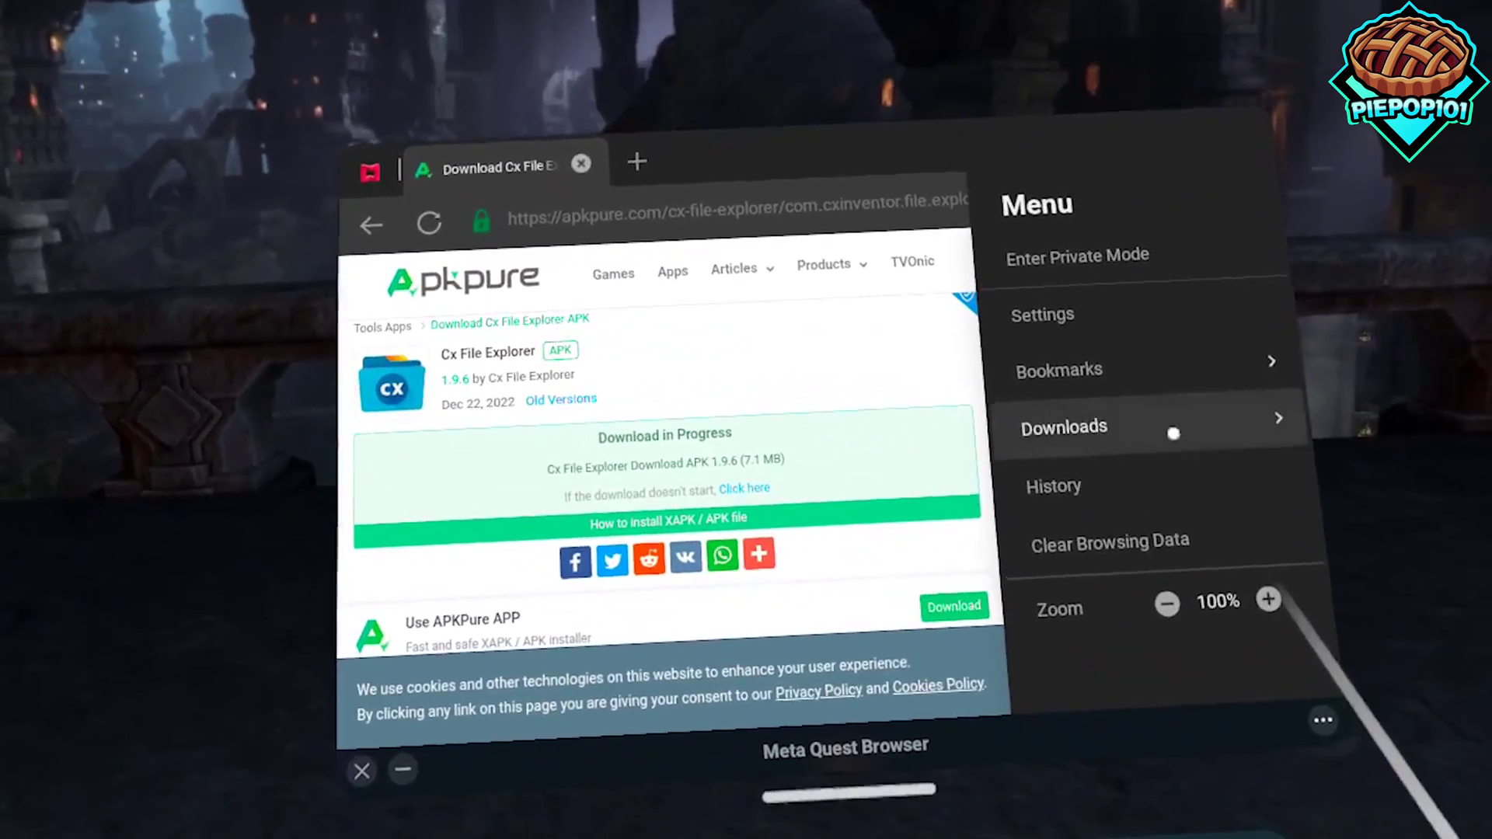
left_click(1174, 434)
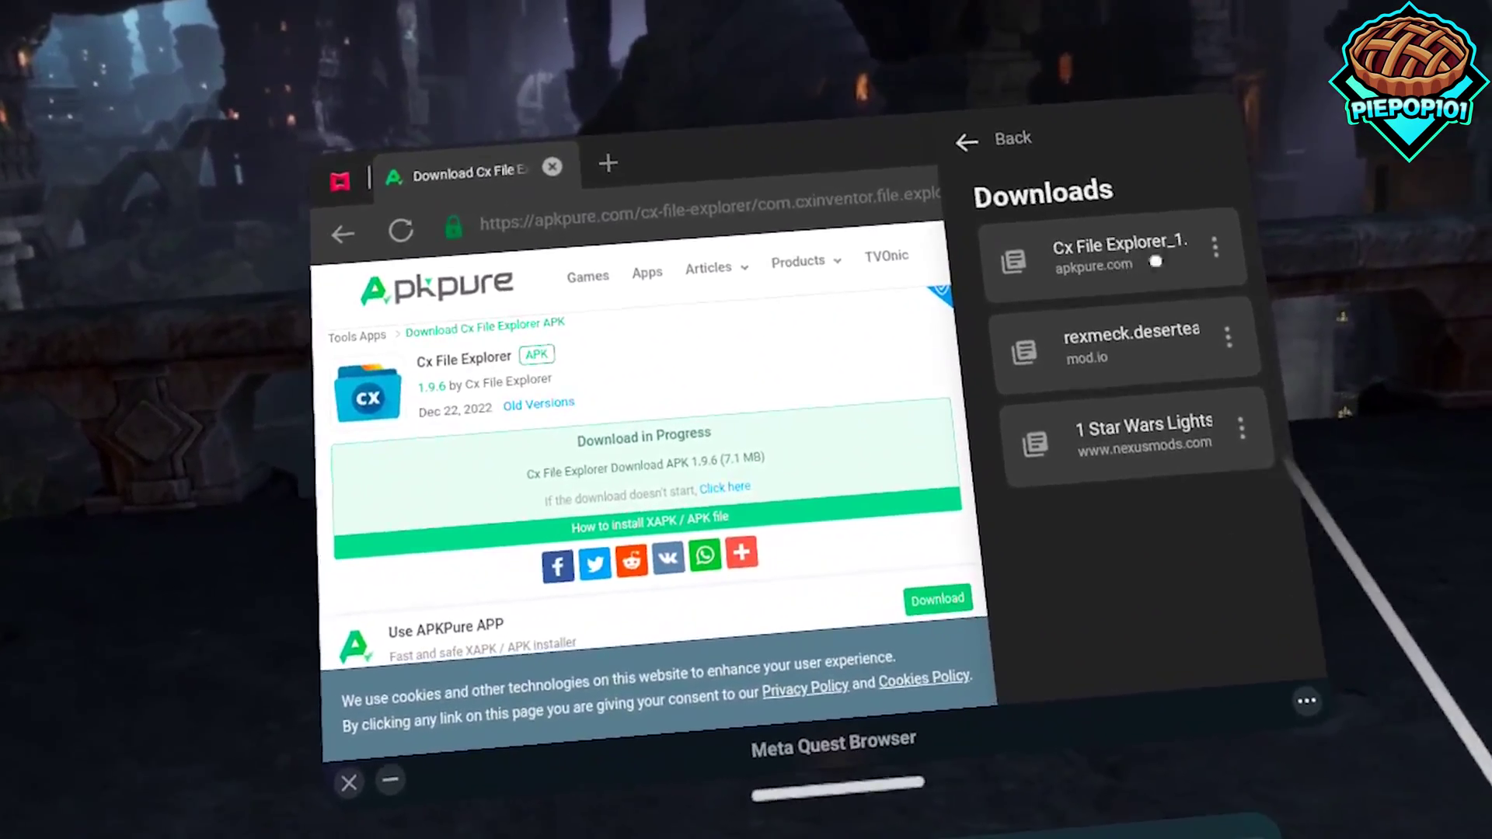
key("super")
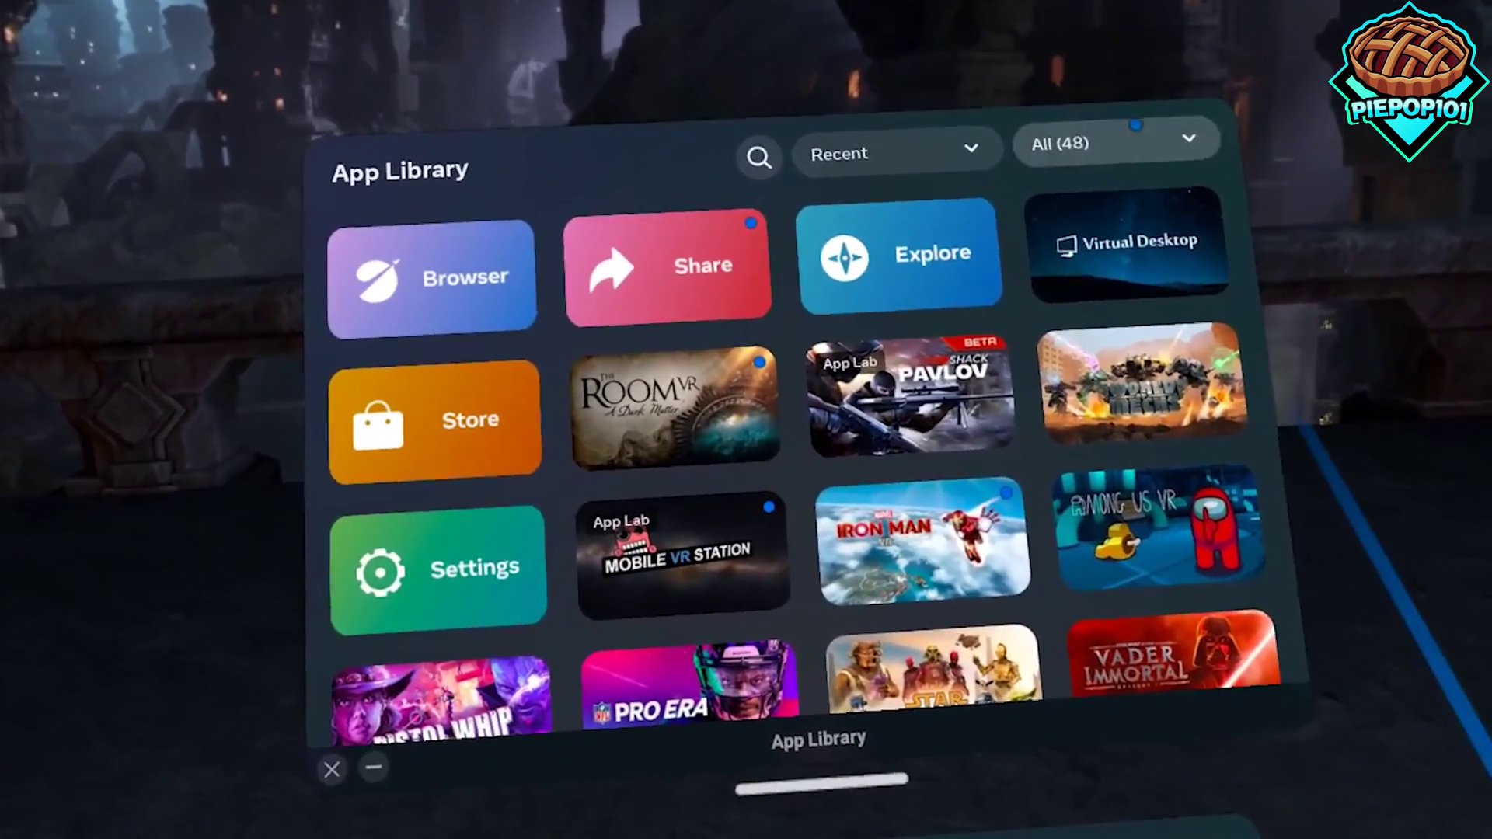
left_click(1134, 125)
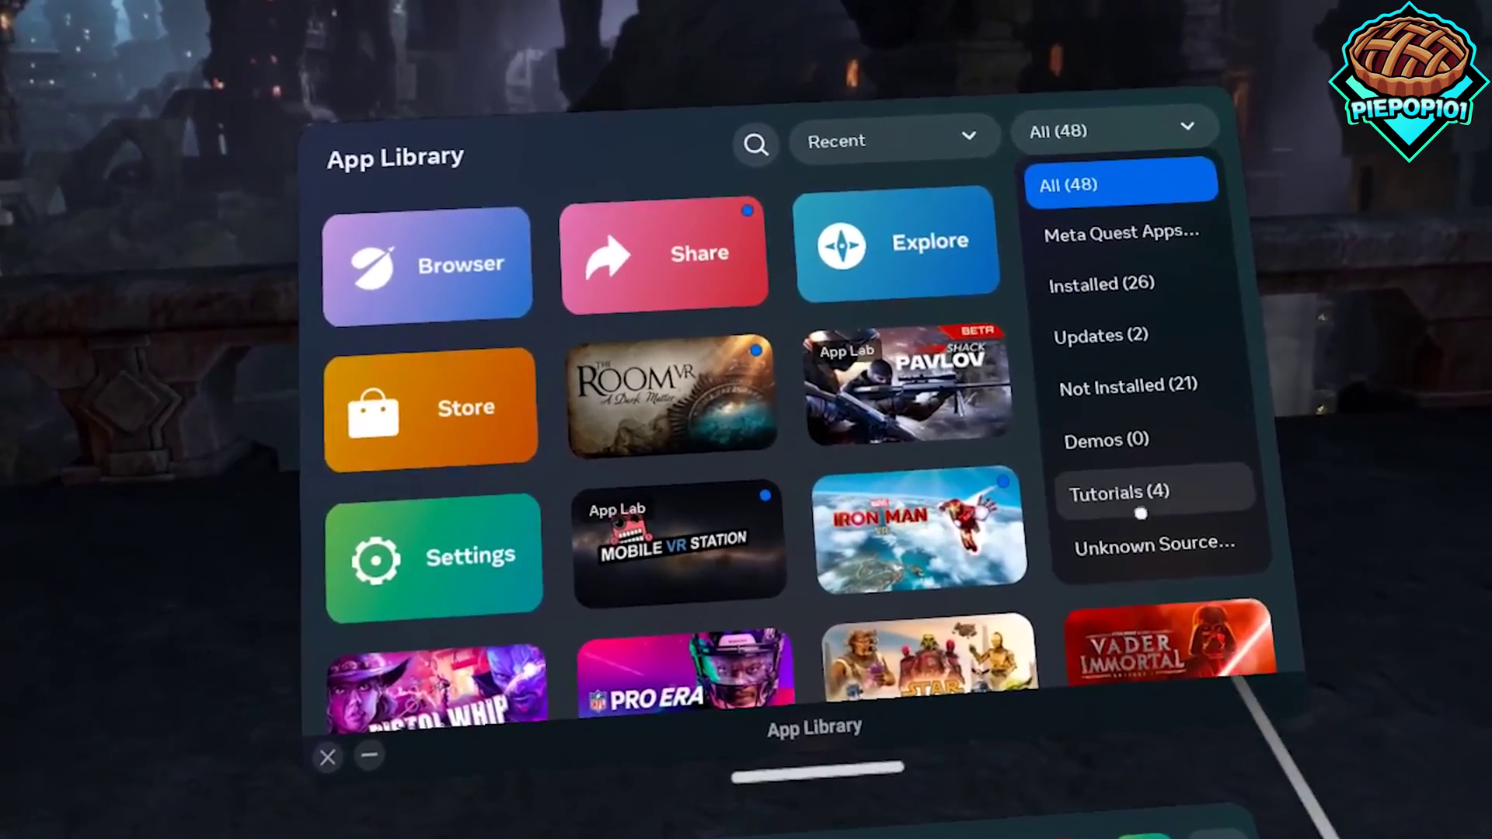
left_click(1173, 529)
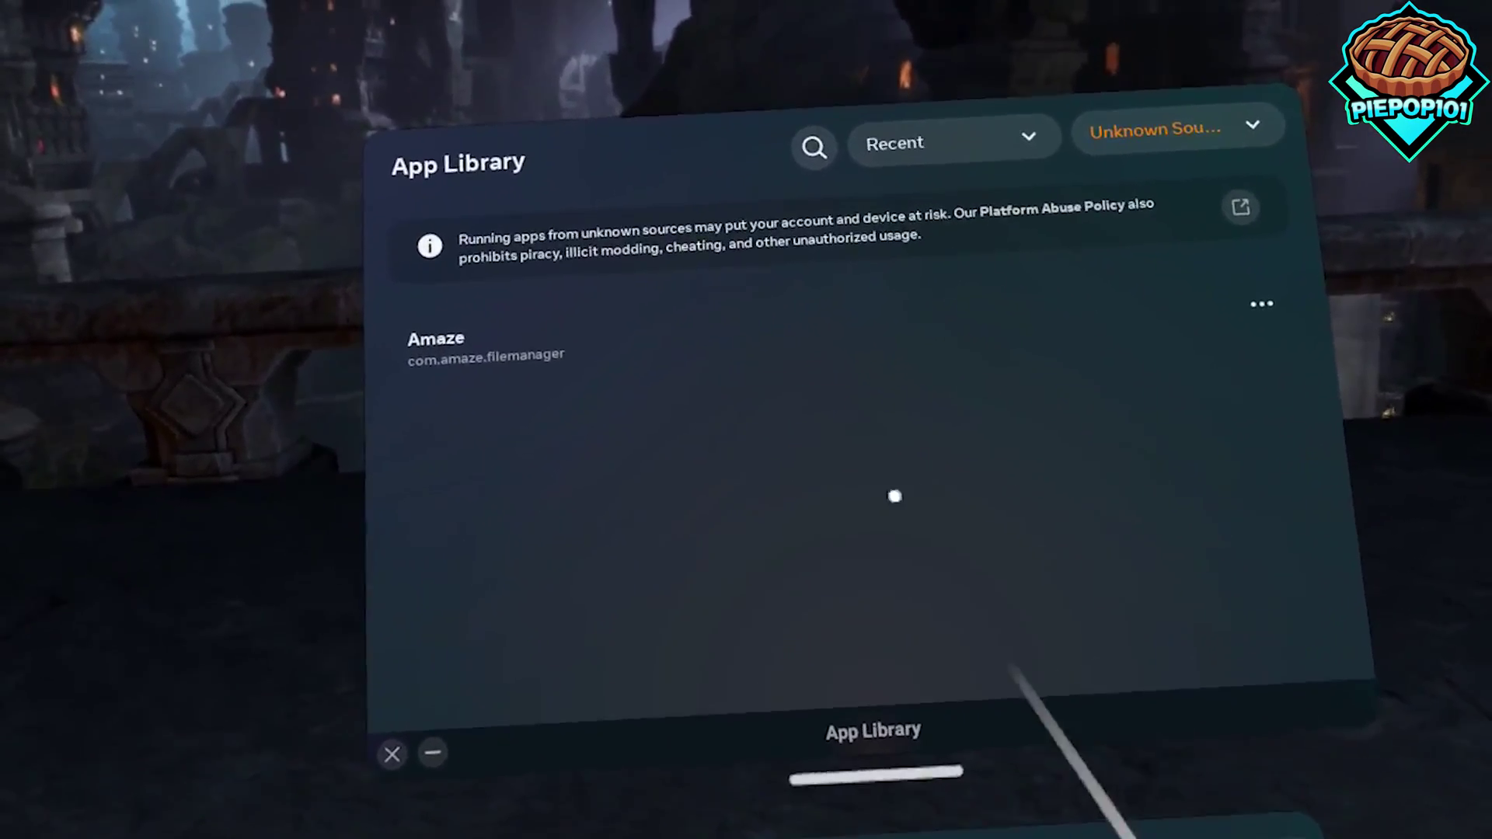
- Launch Amaze and extract the Cx File Explorer APK in Download into its own folder
left_click(654, 374)
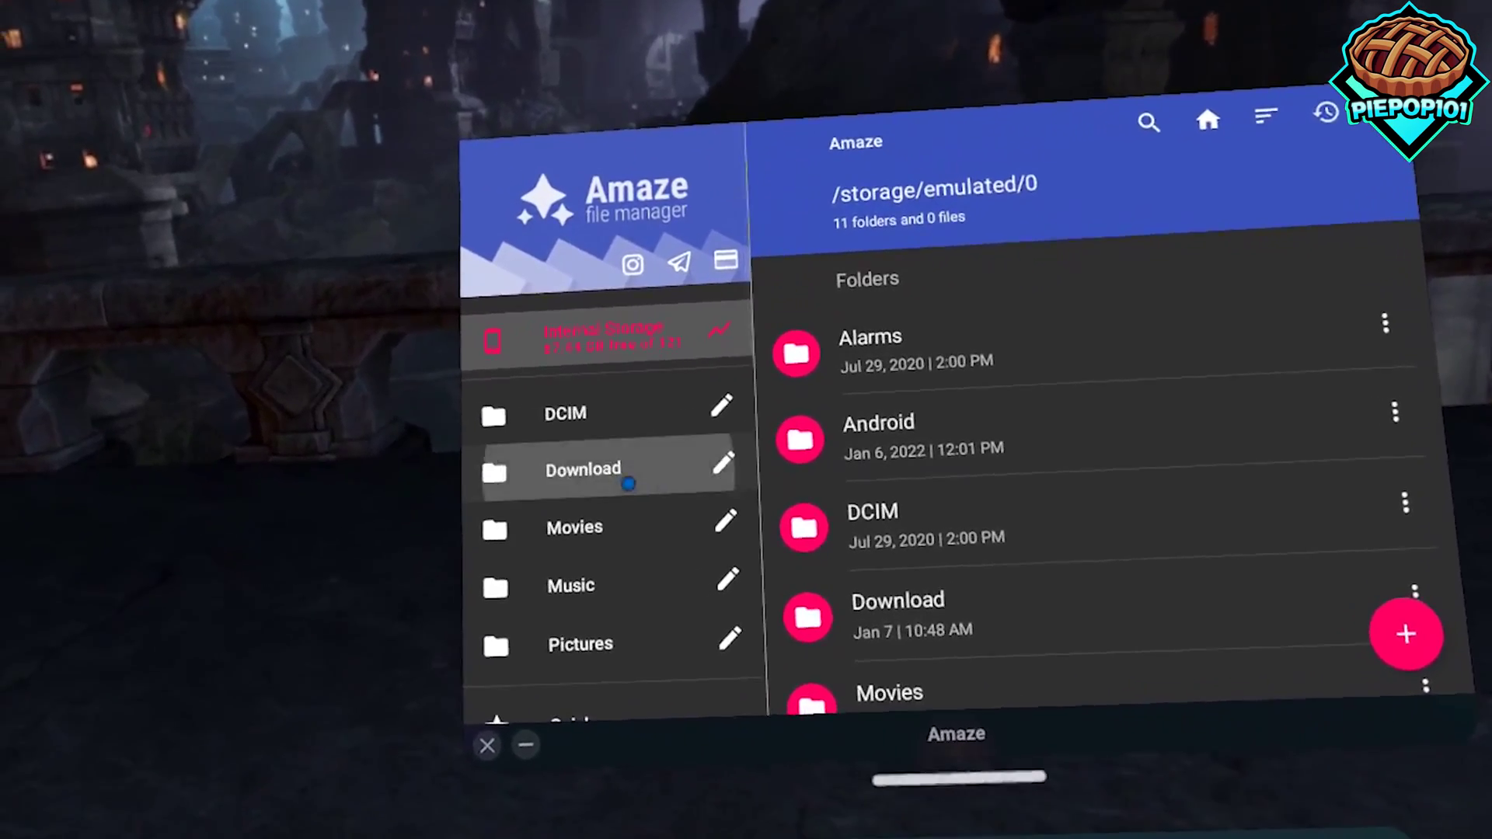
left_click(549, 500)
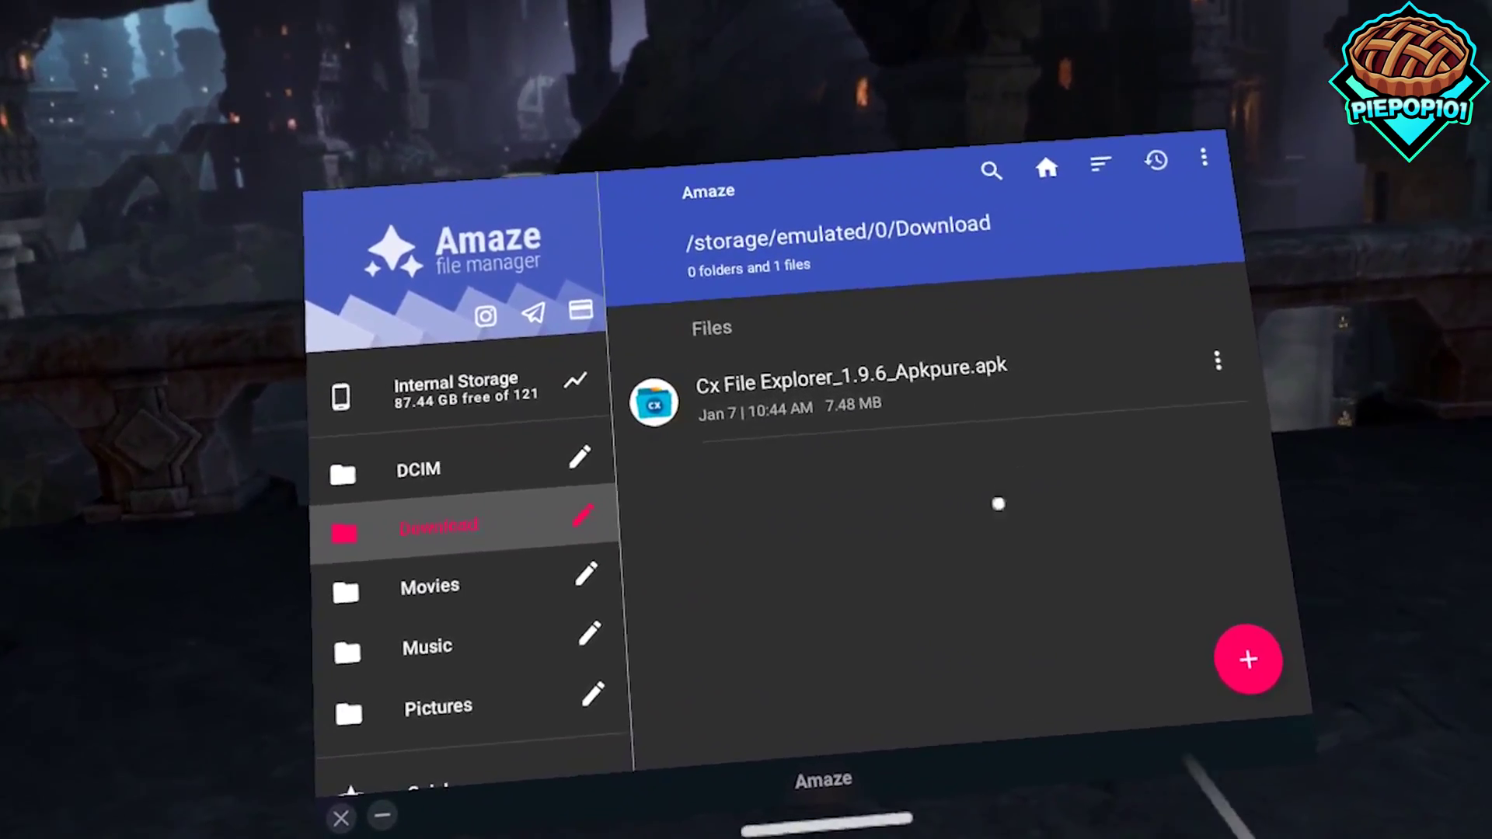
left_click(1228, 342)
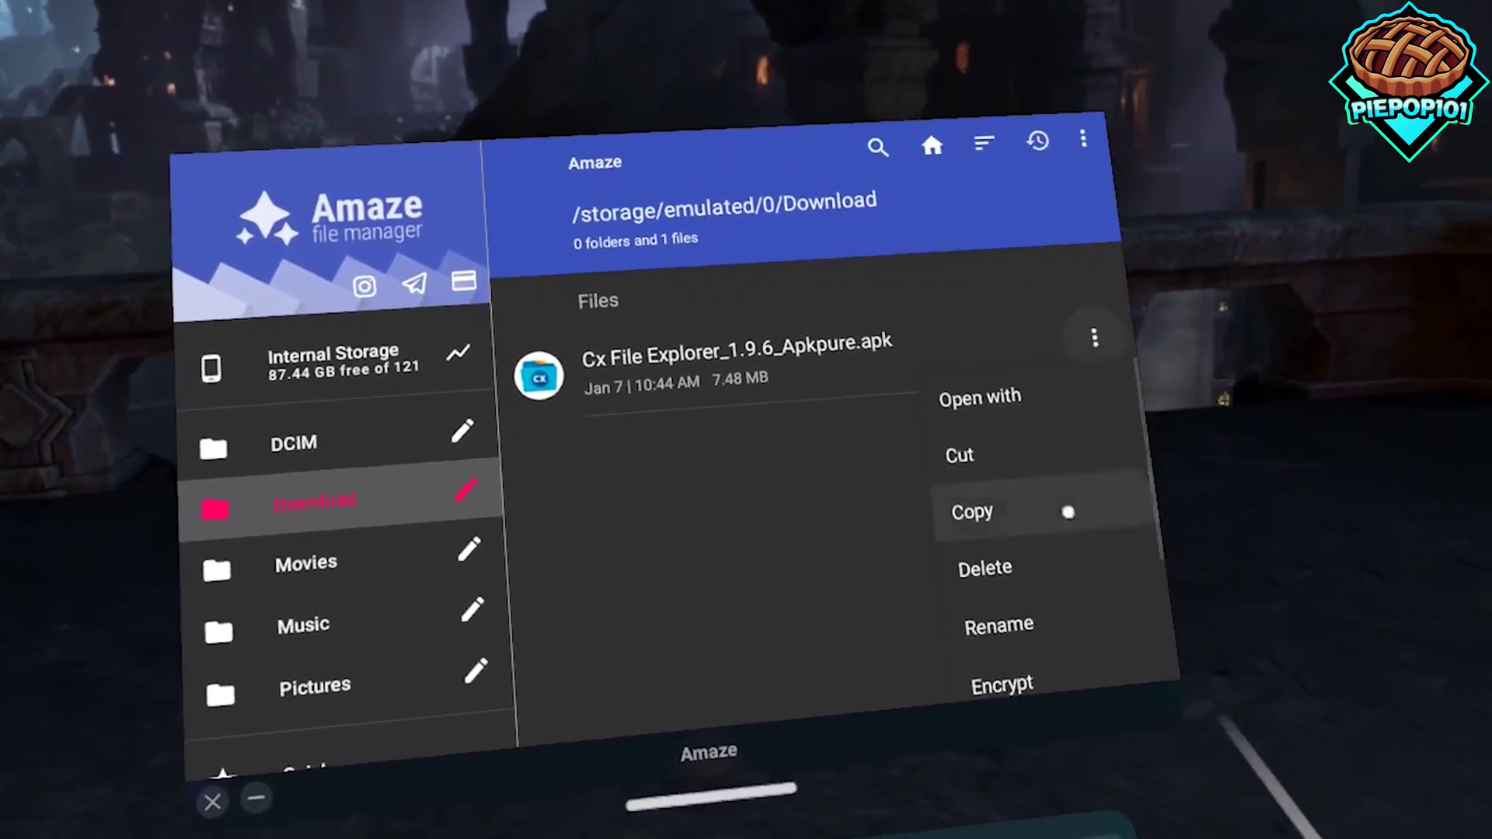
scroll(1049, 531, "down", 3)
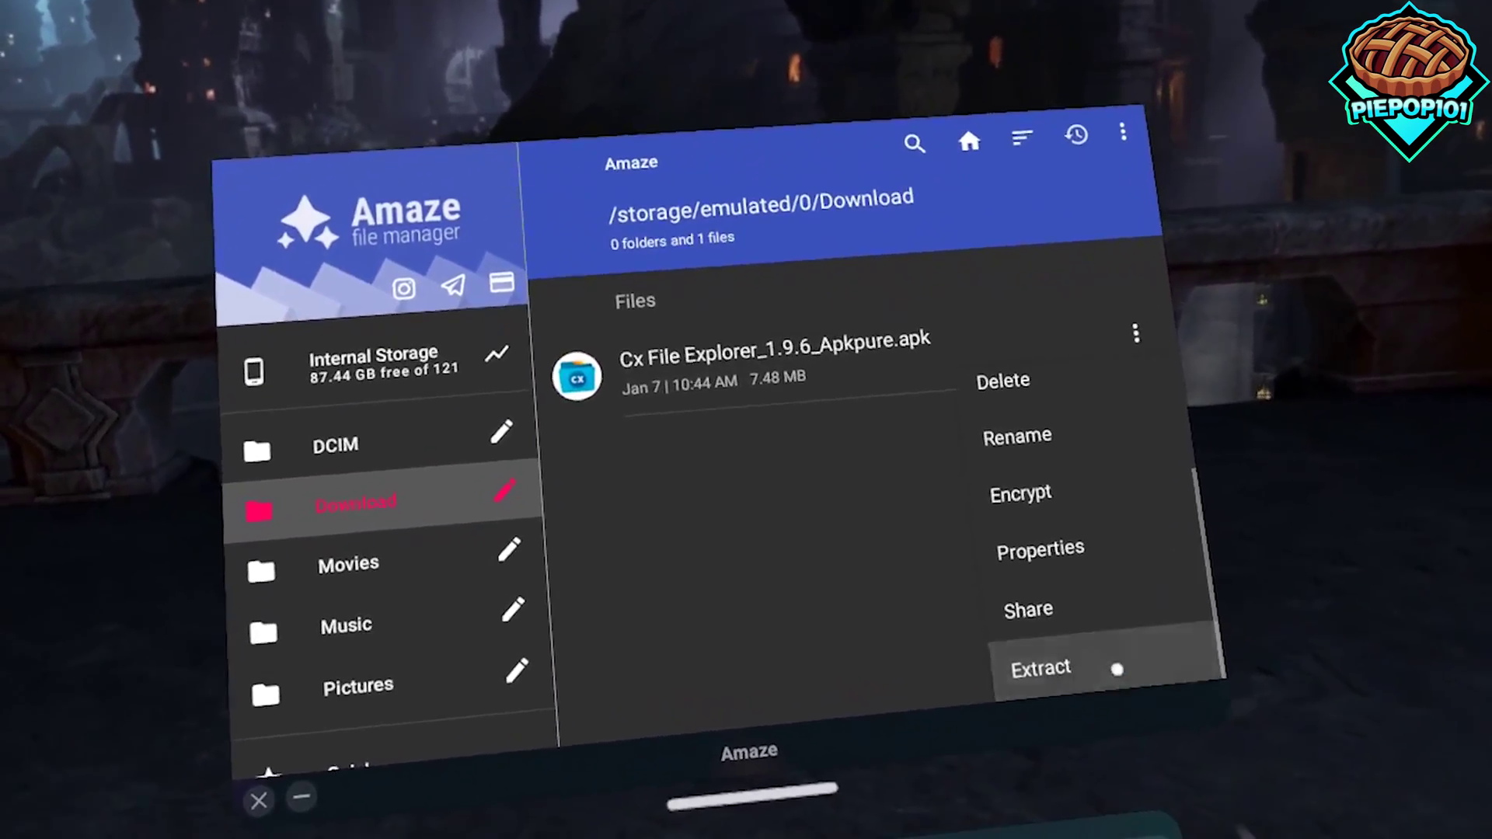
left_click(1116, 689)
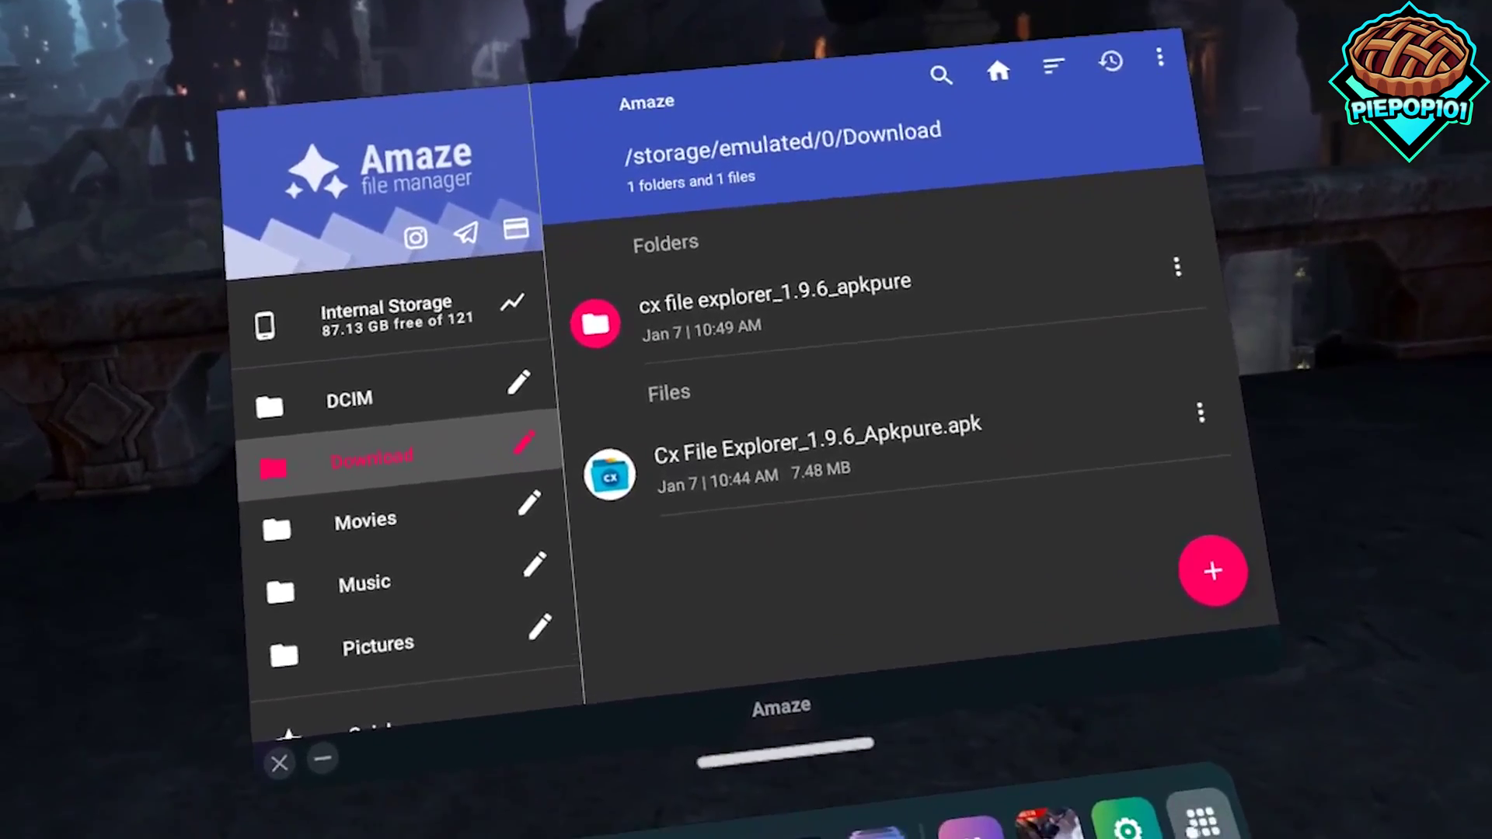
left_click(1207, 822)
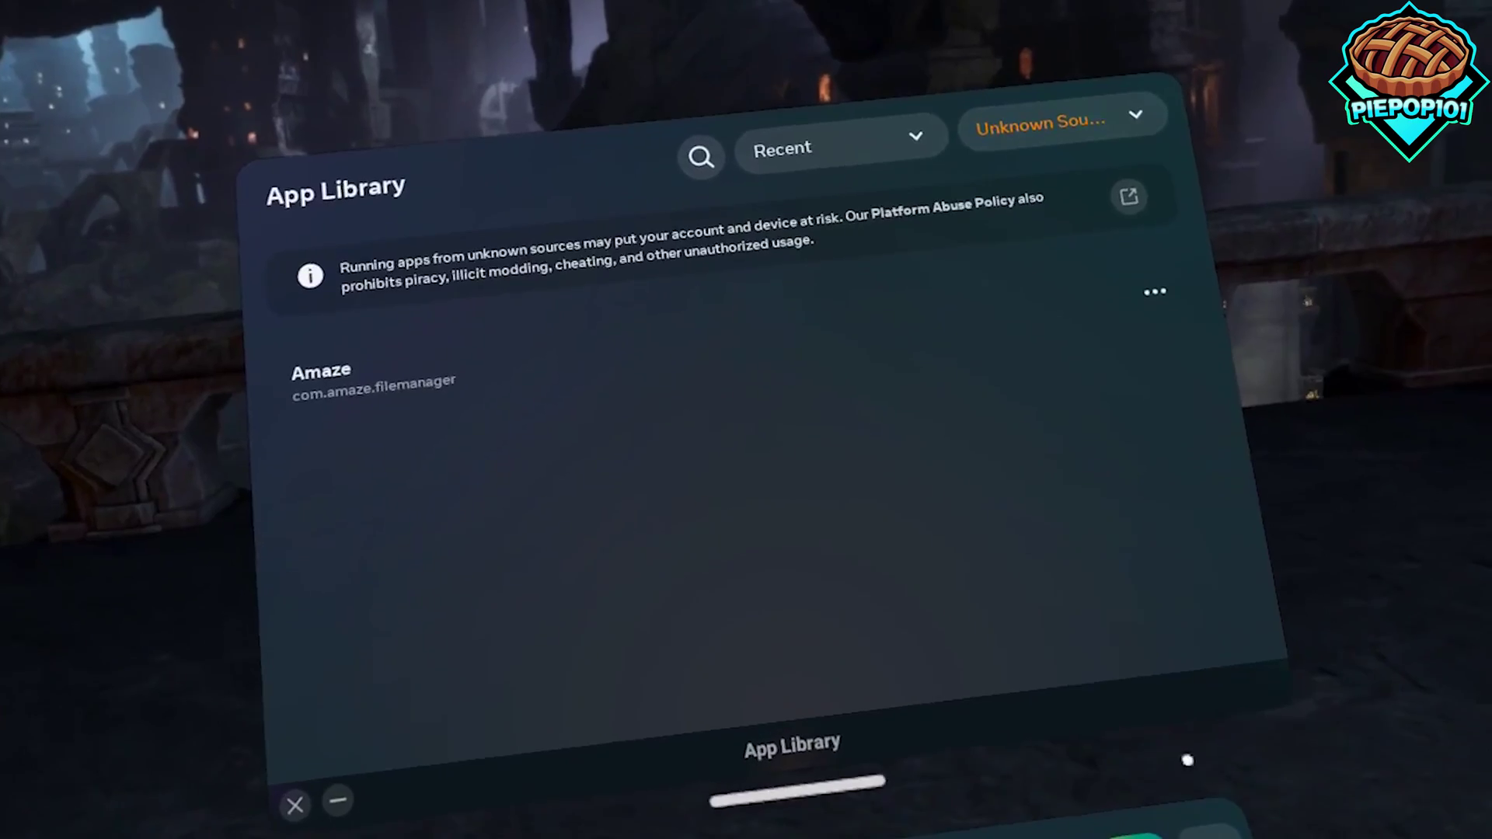
- Install the Cx File Explorer 1.9.6 APK from Amaze's APKs list
left_click(926, 350)
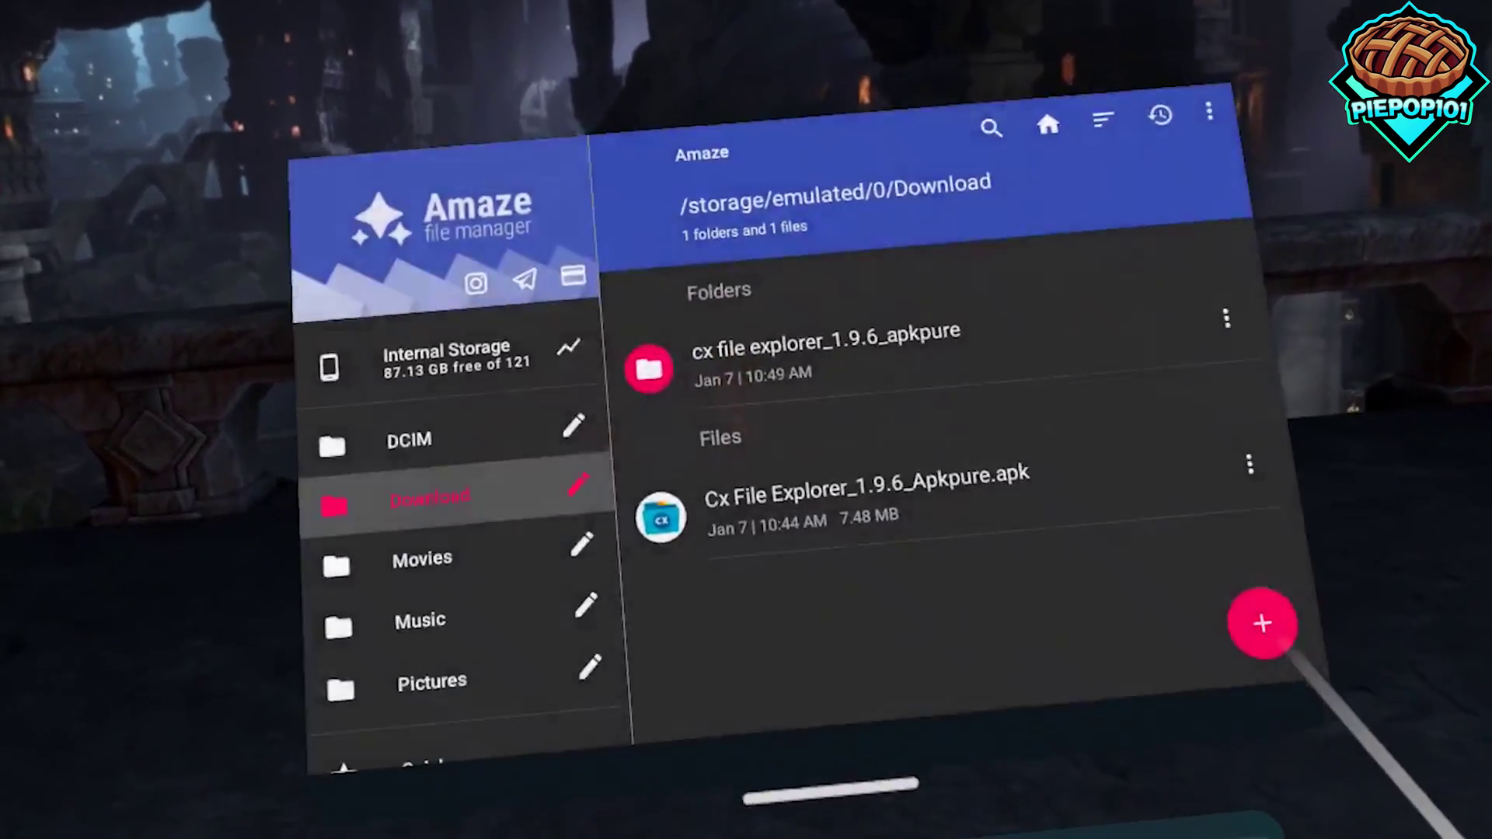
scroll(653, 525, "down", 5)
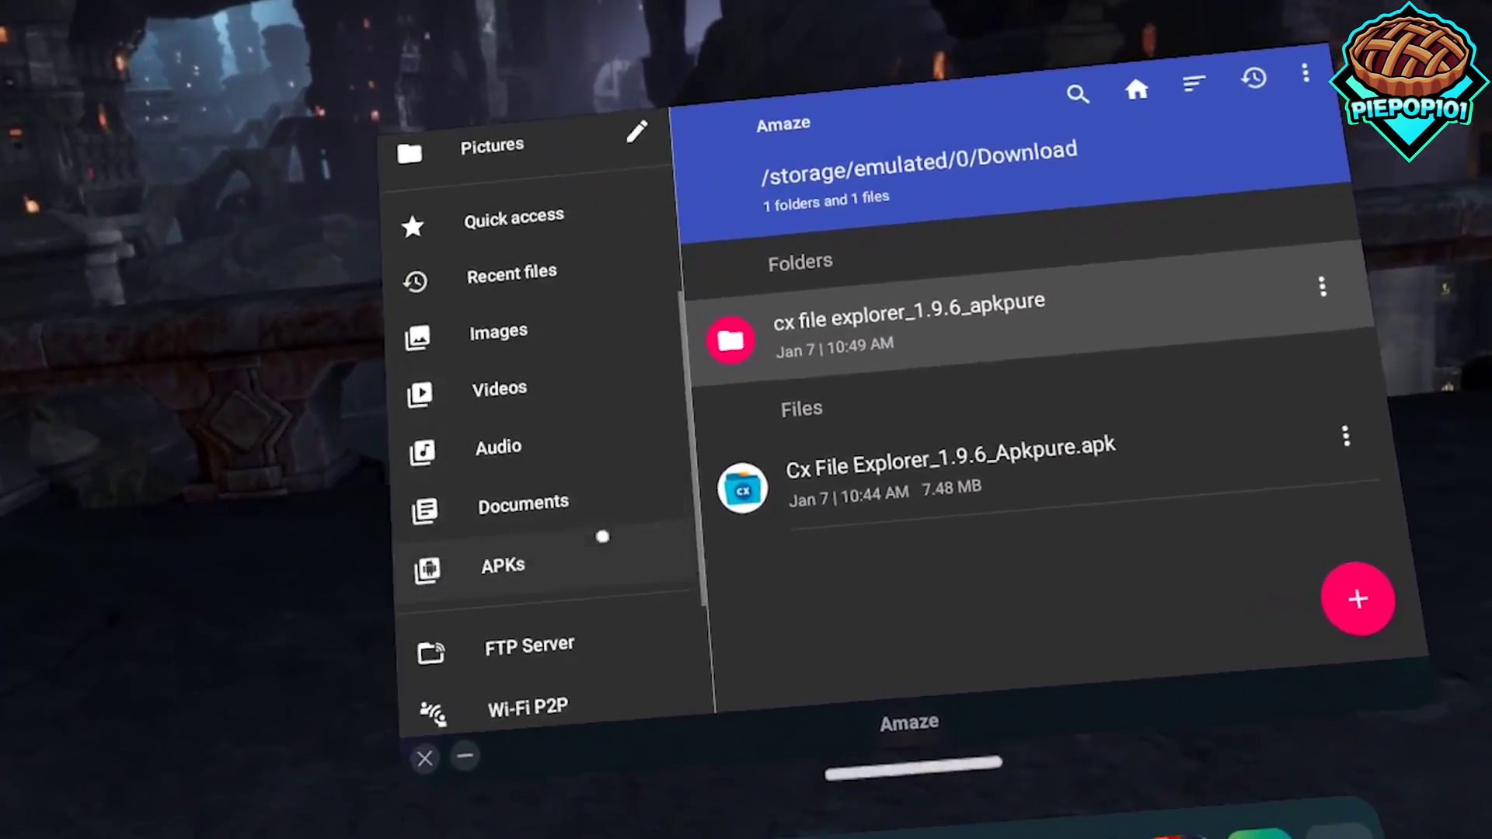
left_click(503, 565)
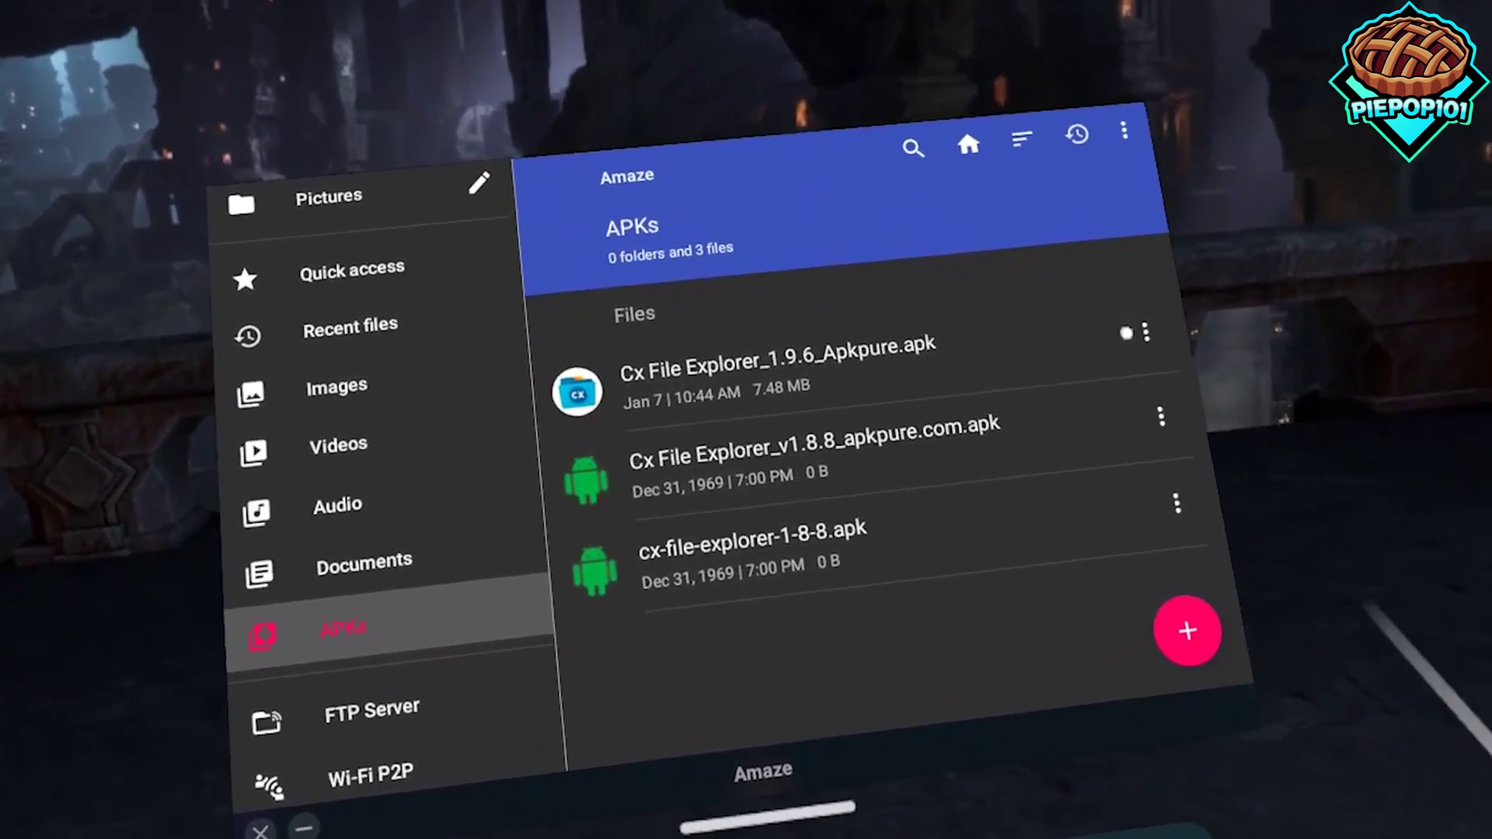
left_click(1145, 335)
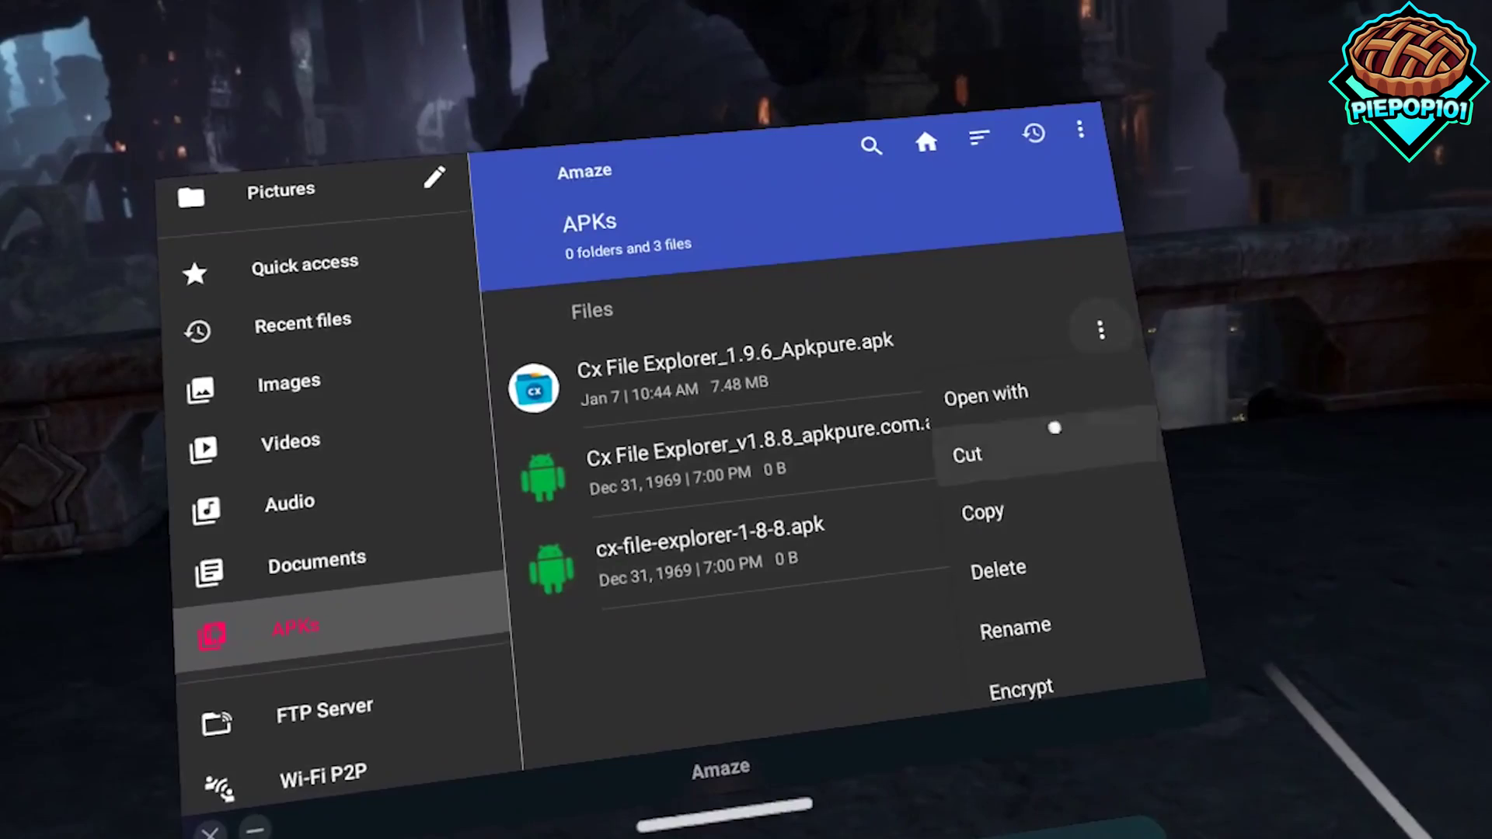
left_click(1002, 403)
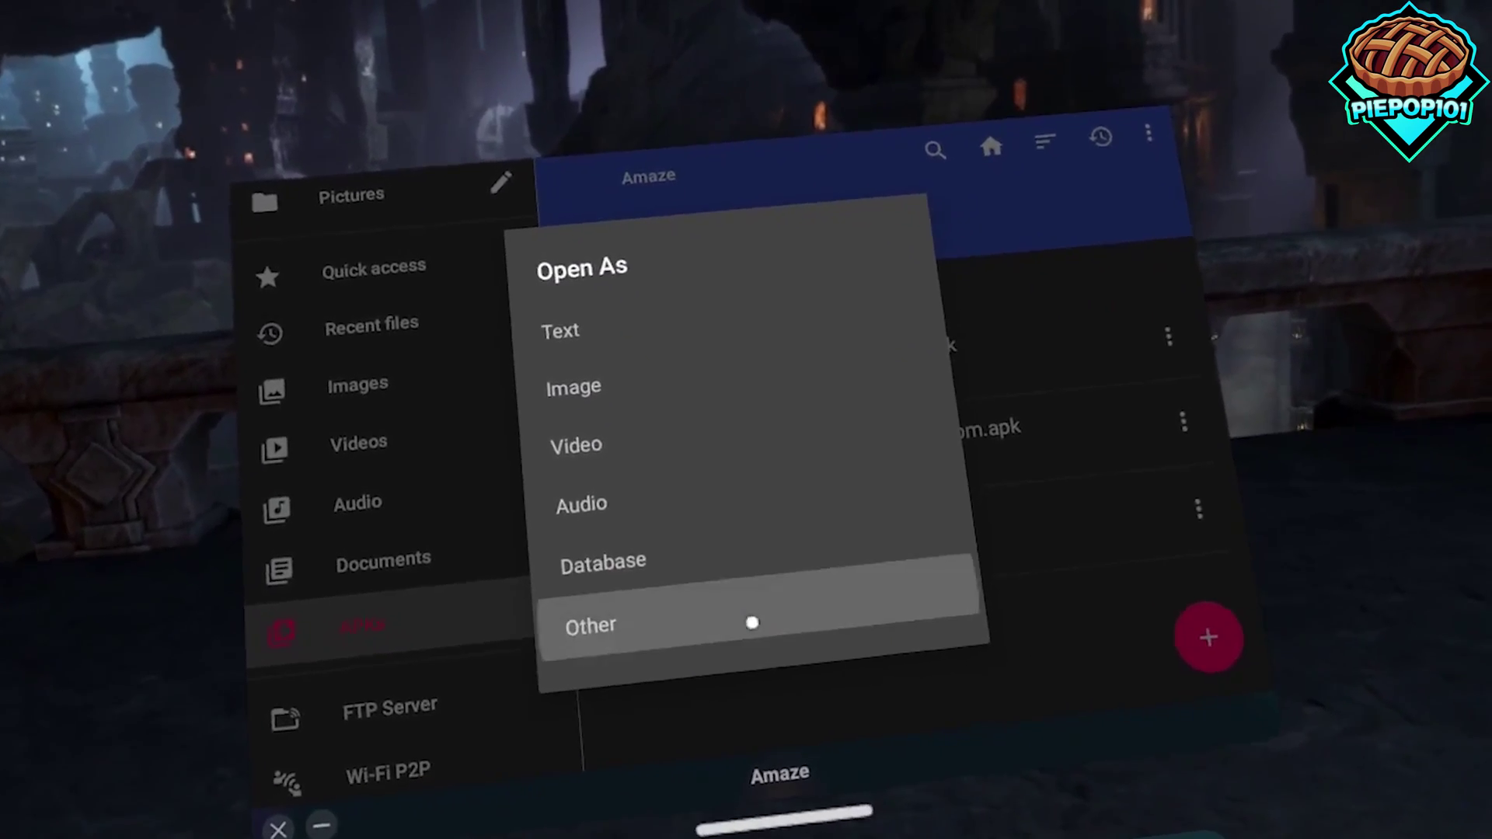
left_click(752, 624)
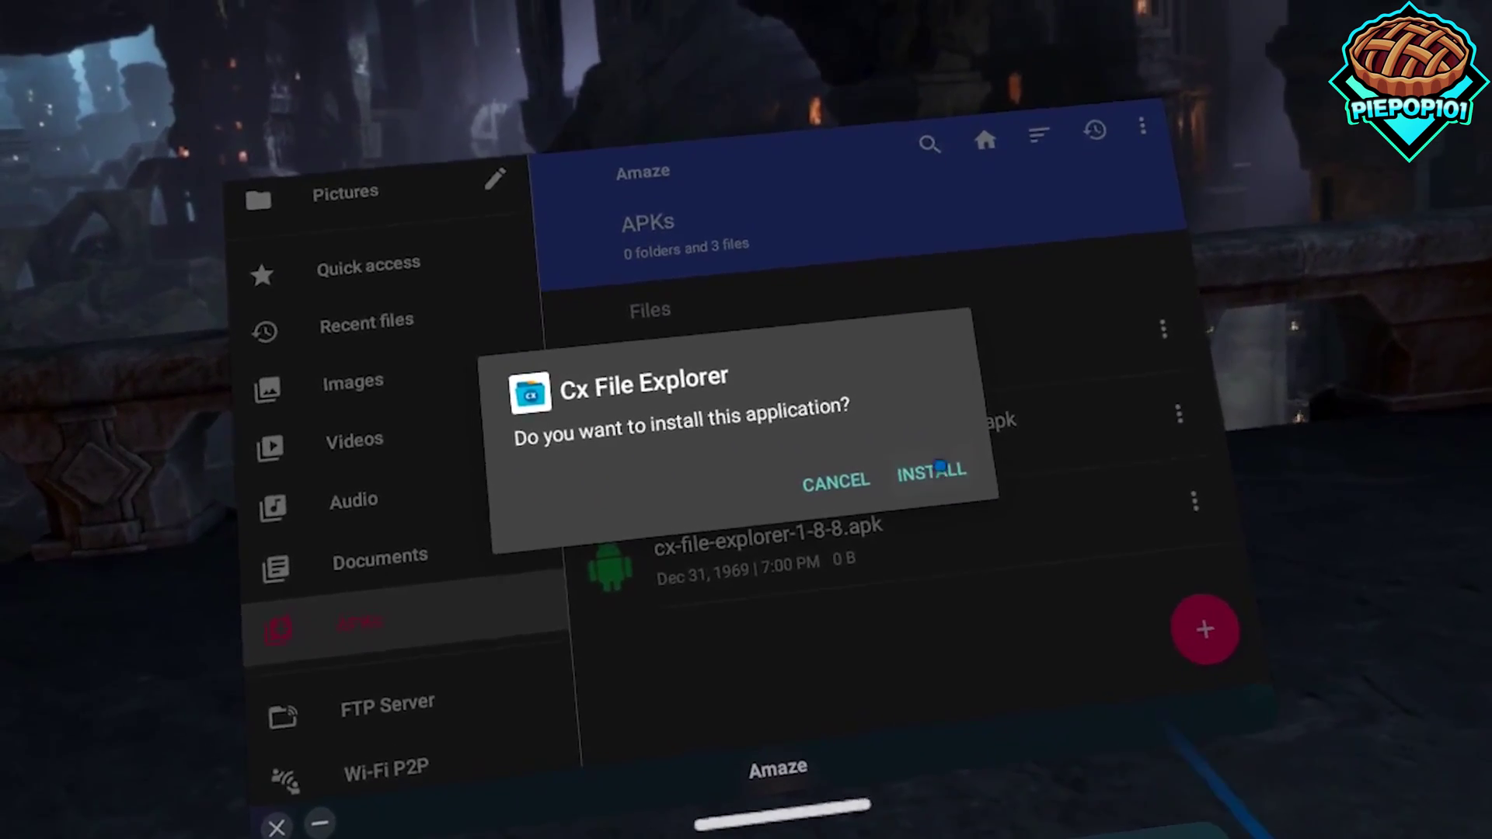
left_click(939, 468)
- Dismiss the install-complete notice and launch Cx File Explorer from the Unknown Sources apps
left_click(959, 413)
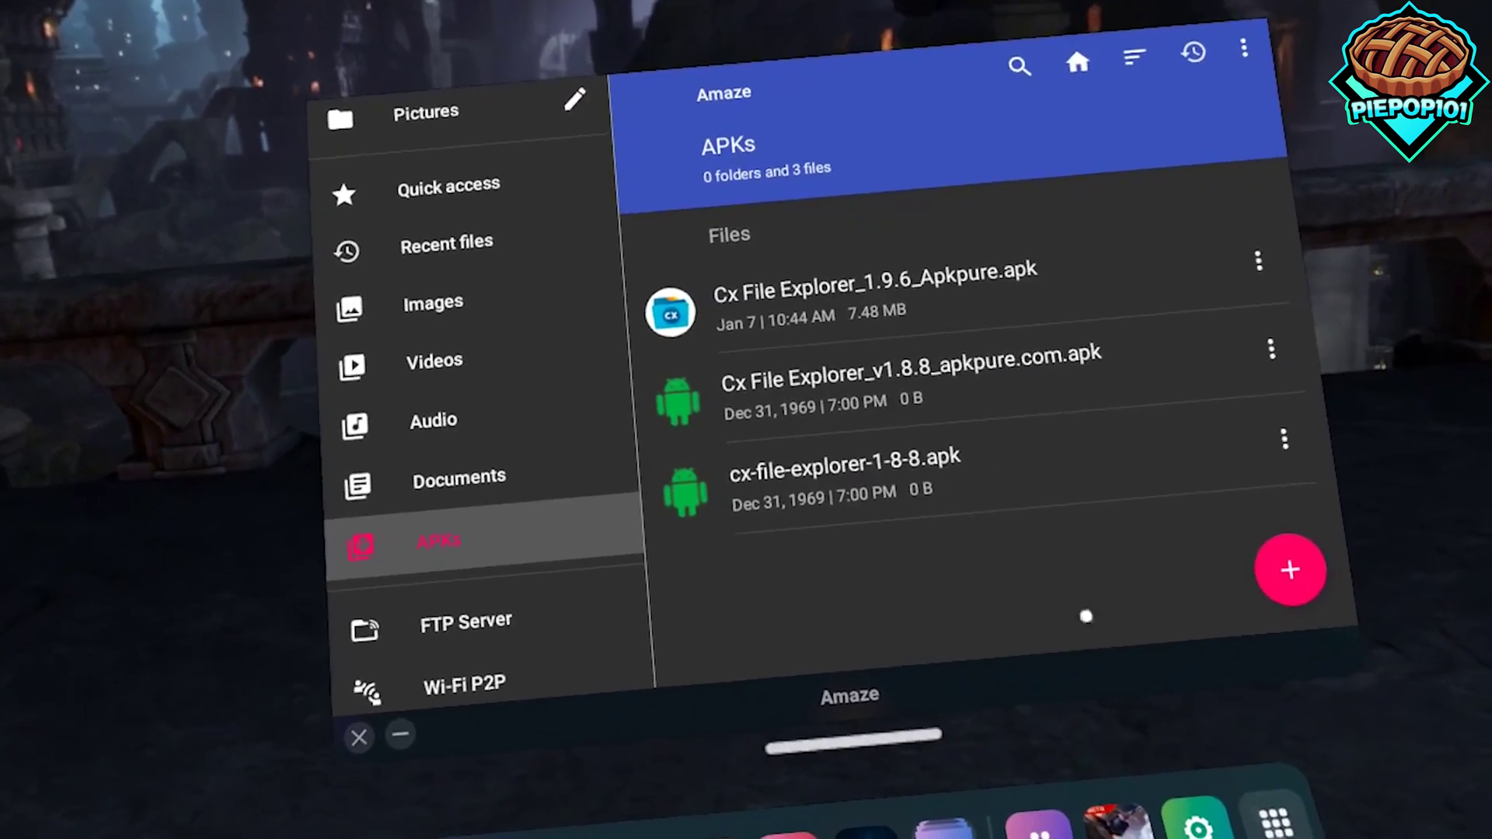
left_click(1265, 810)
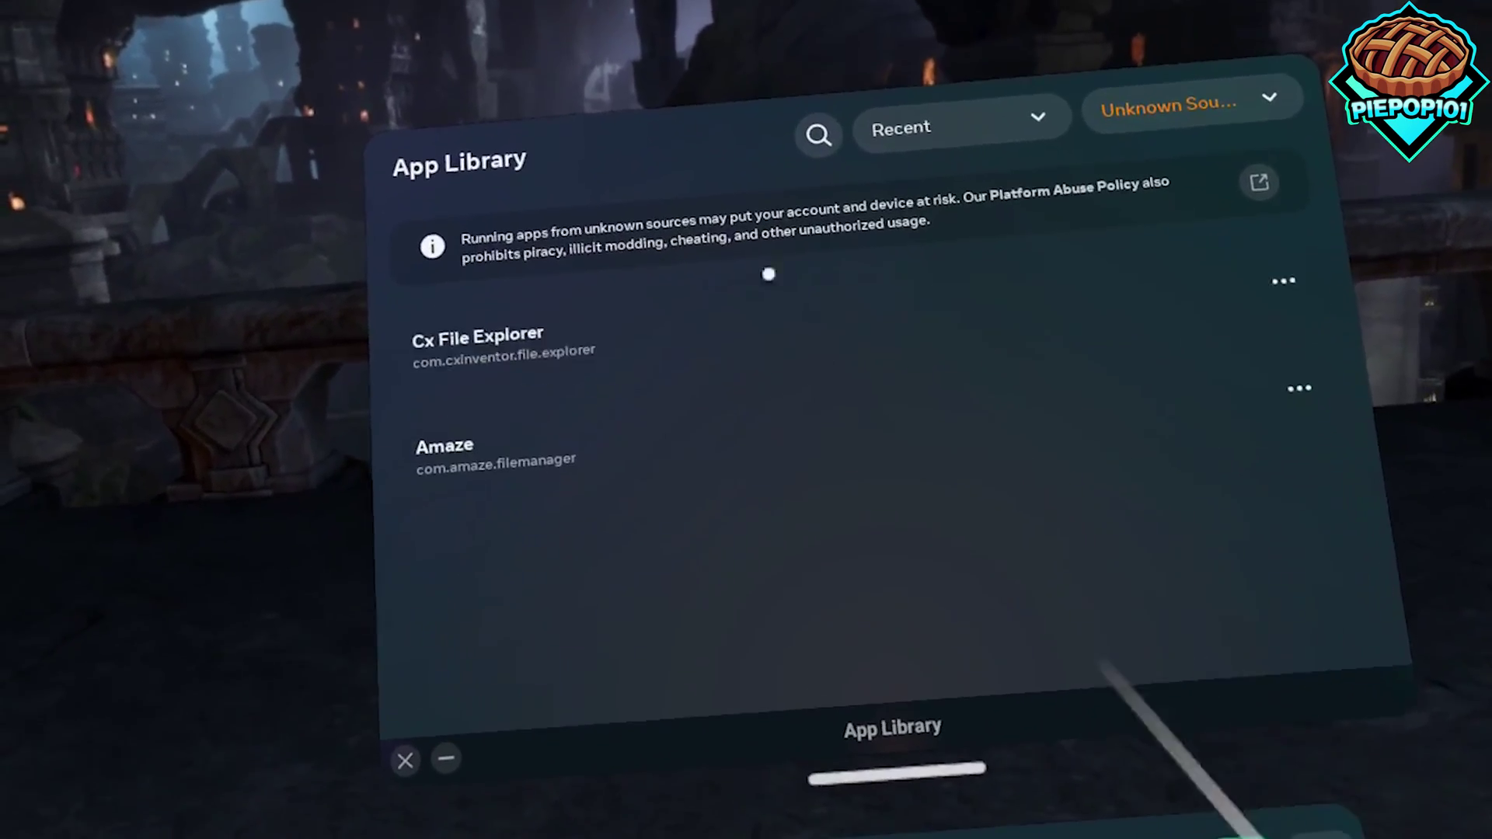
left_click(551, 378)
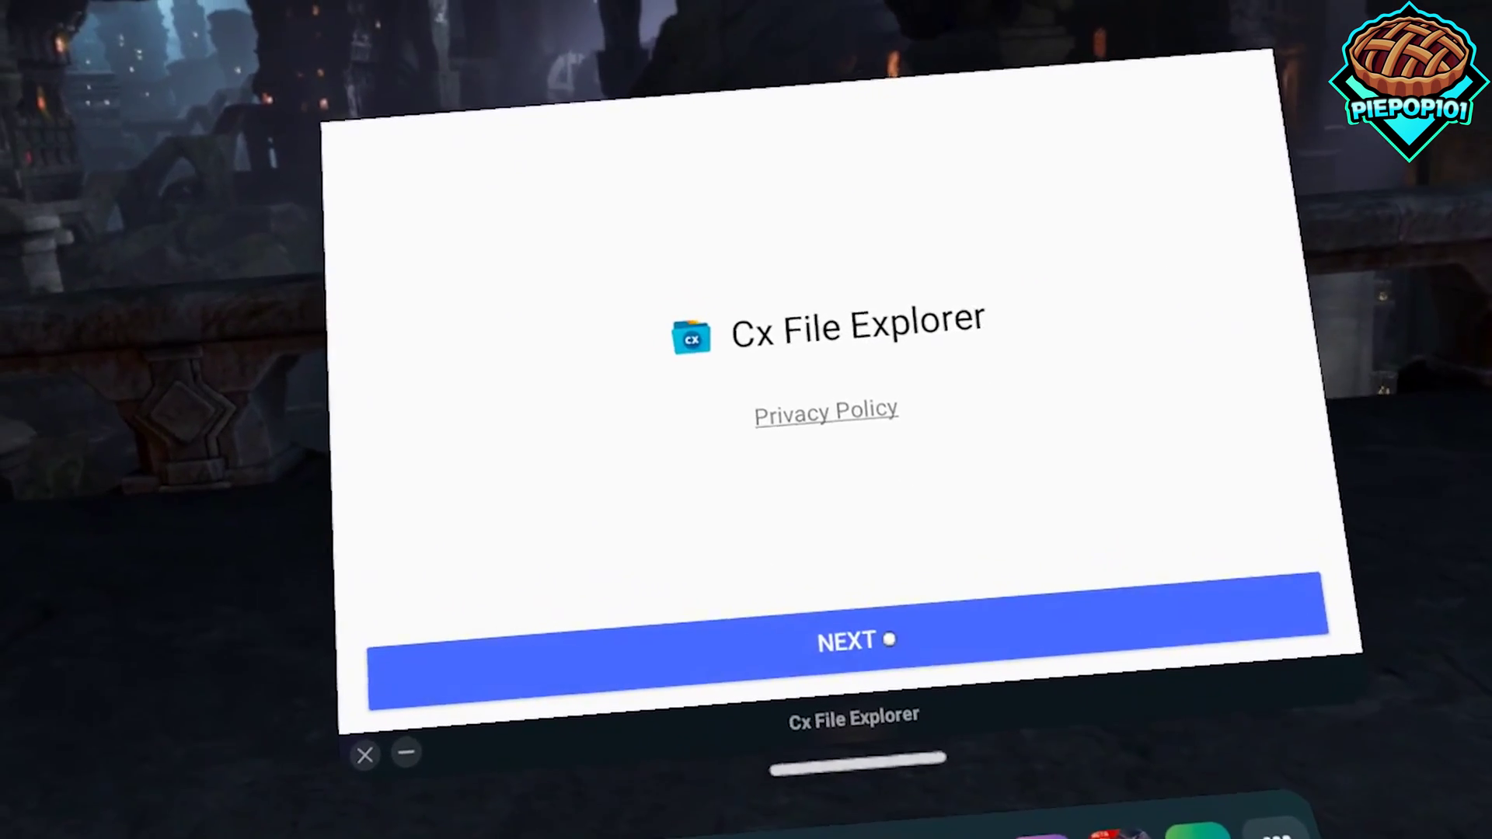
- Pass the welcome and Access request screens and allow Cx File Explorer access to device files
left_click(876, 651)
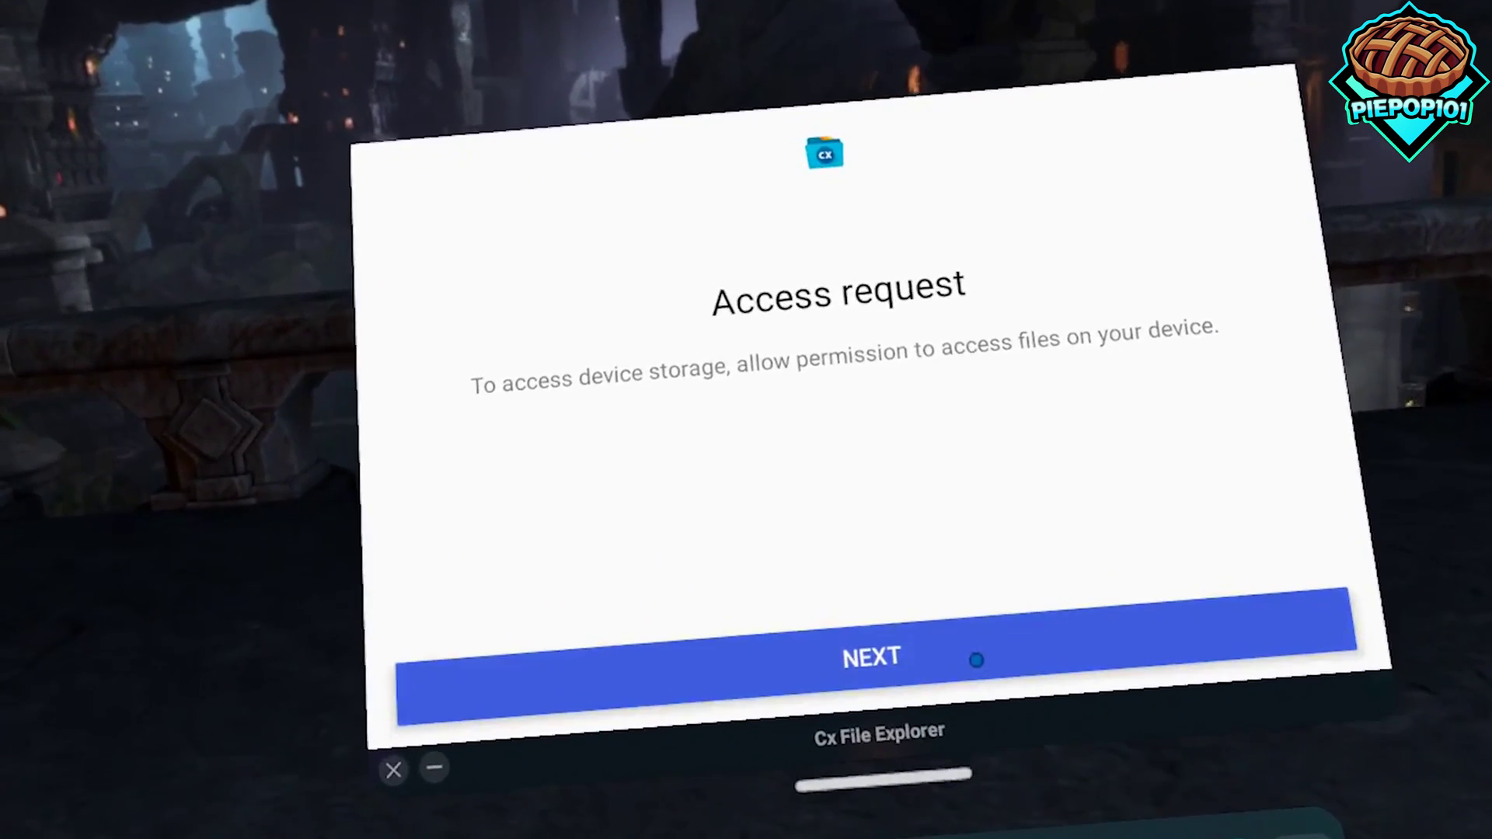
left_click(921, 630)
left_click(974, 448)
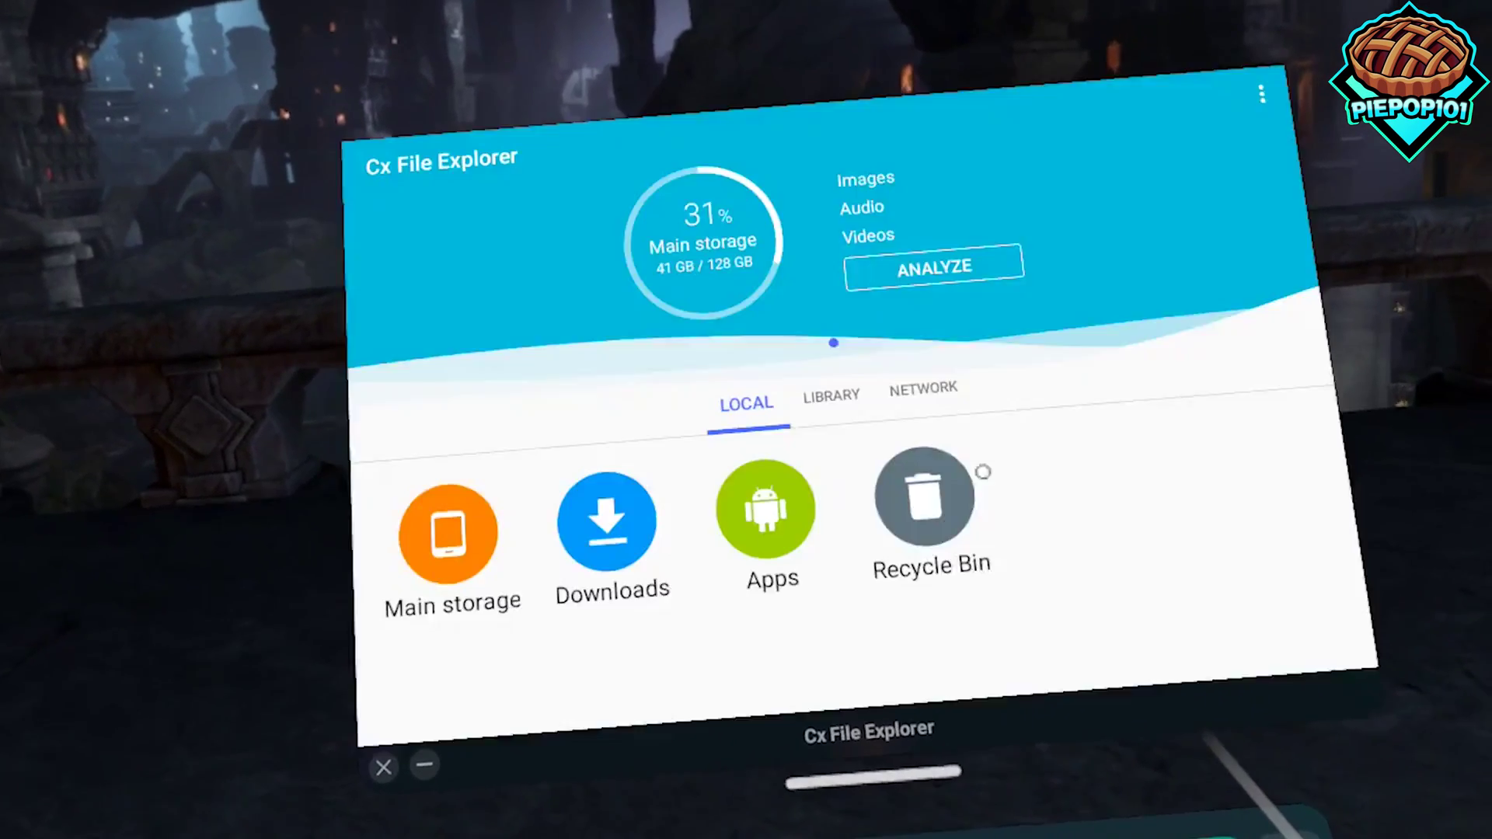